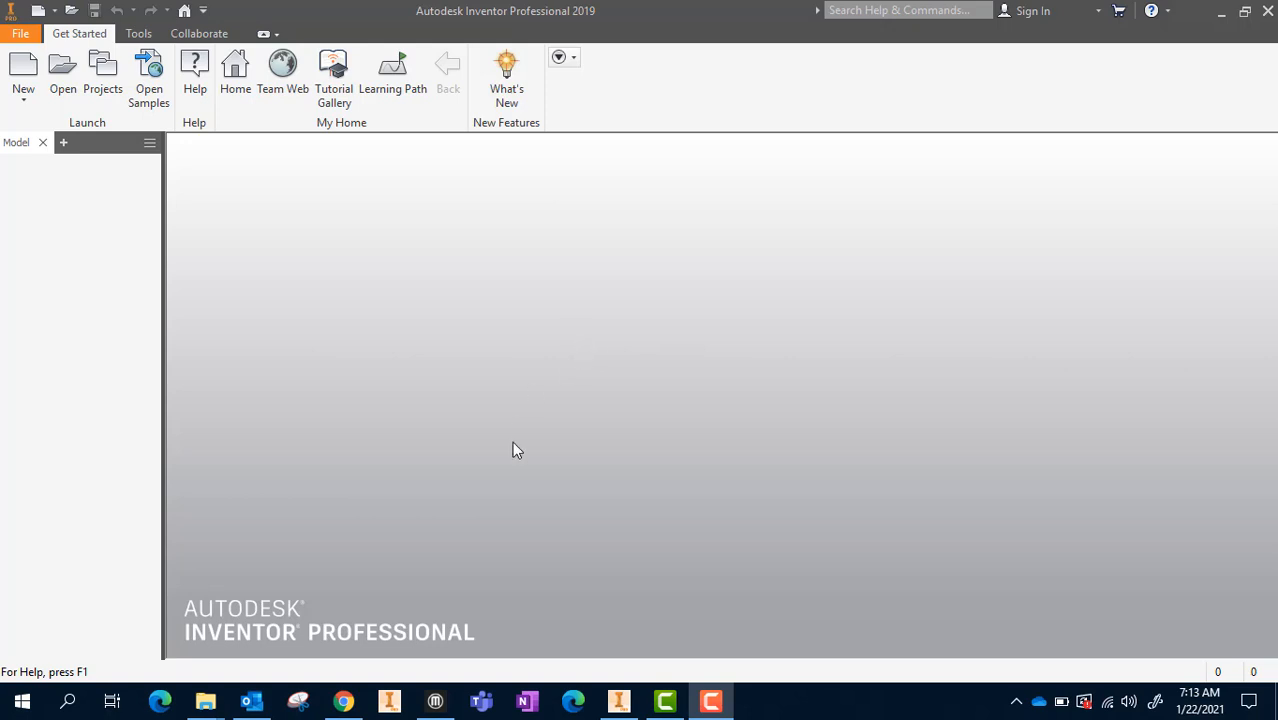
Create a new part from the Standard.ipt template, accepting the style library definitions
click(24, 76)
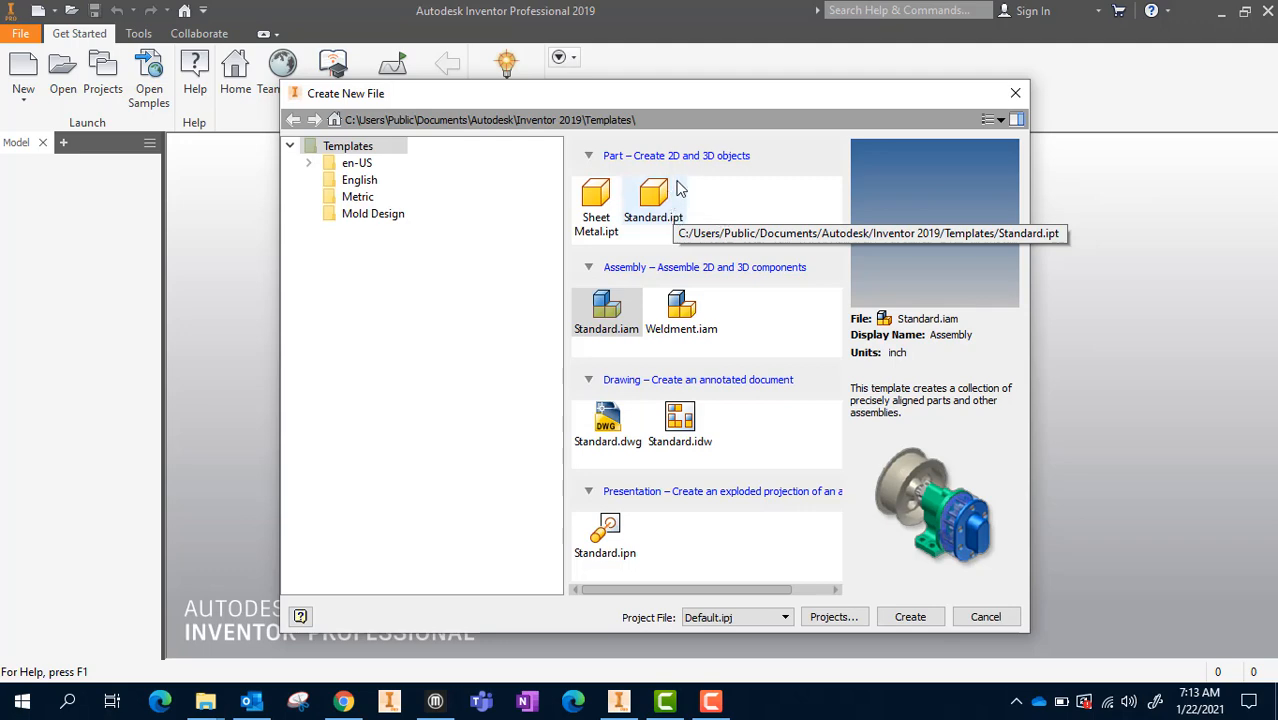
double_click(653, 205)
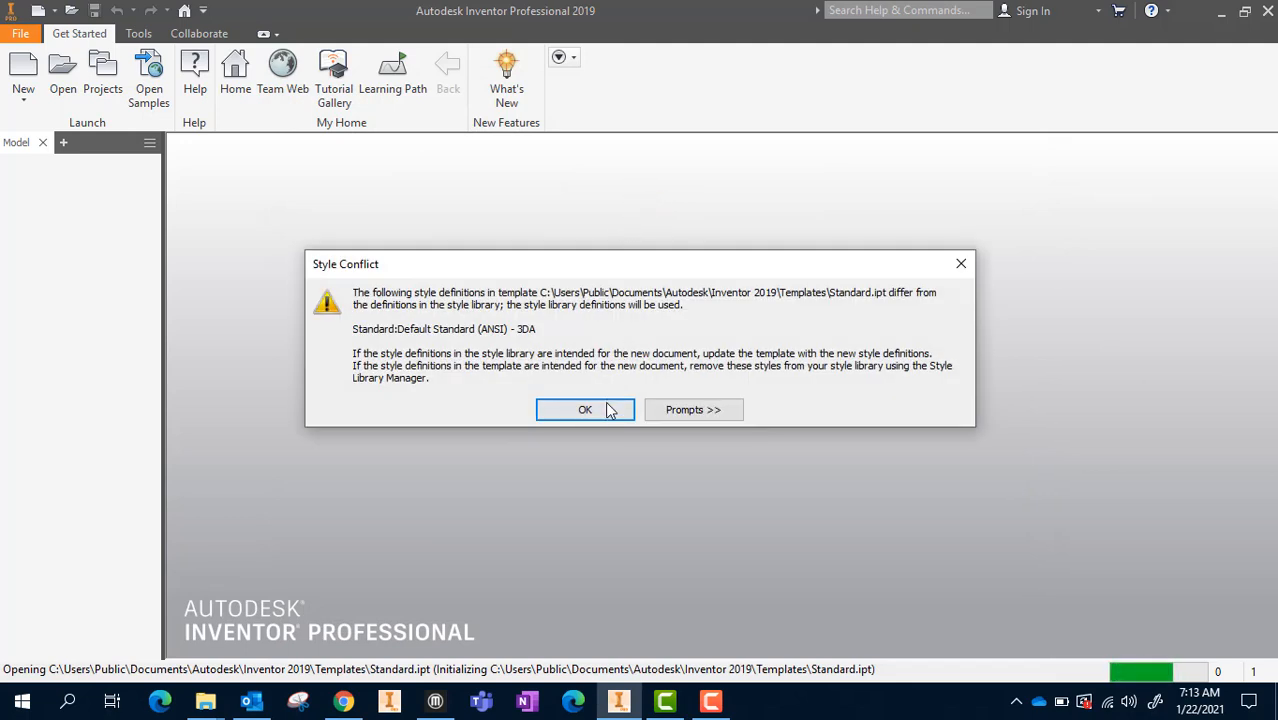
click(581, 418)
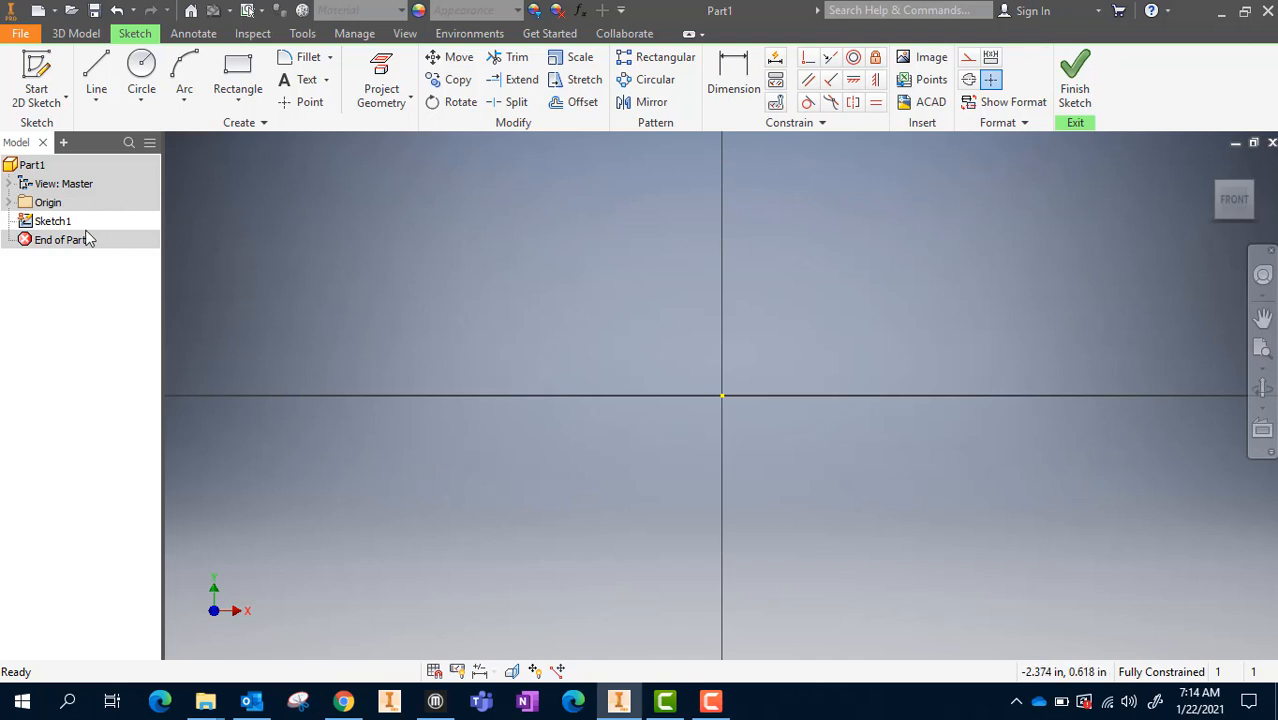
drag(87, 238, 45, 226)
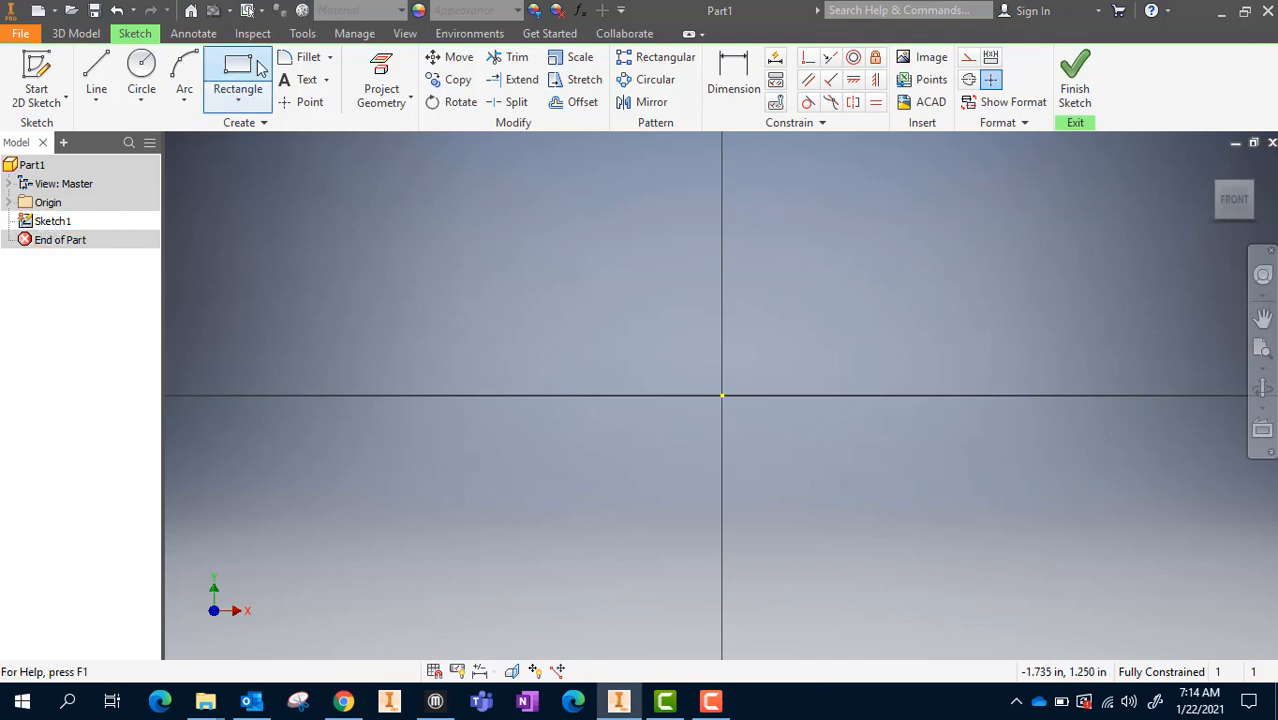
Sketch a 2 in wide by 1 in high rectangle with its lower-left corner at the origin, and finish the sketch
click(243, 70)
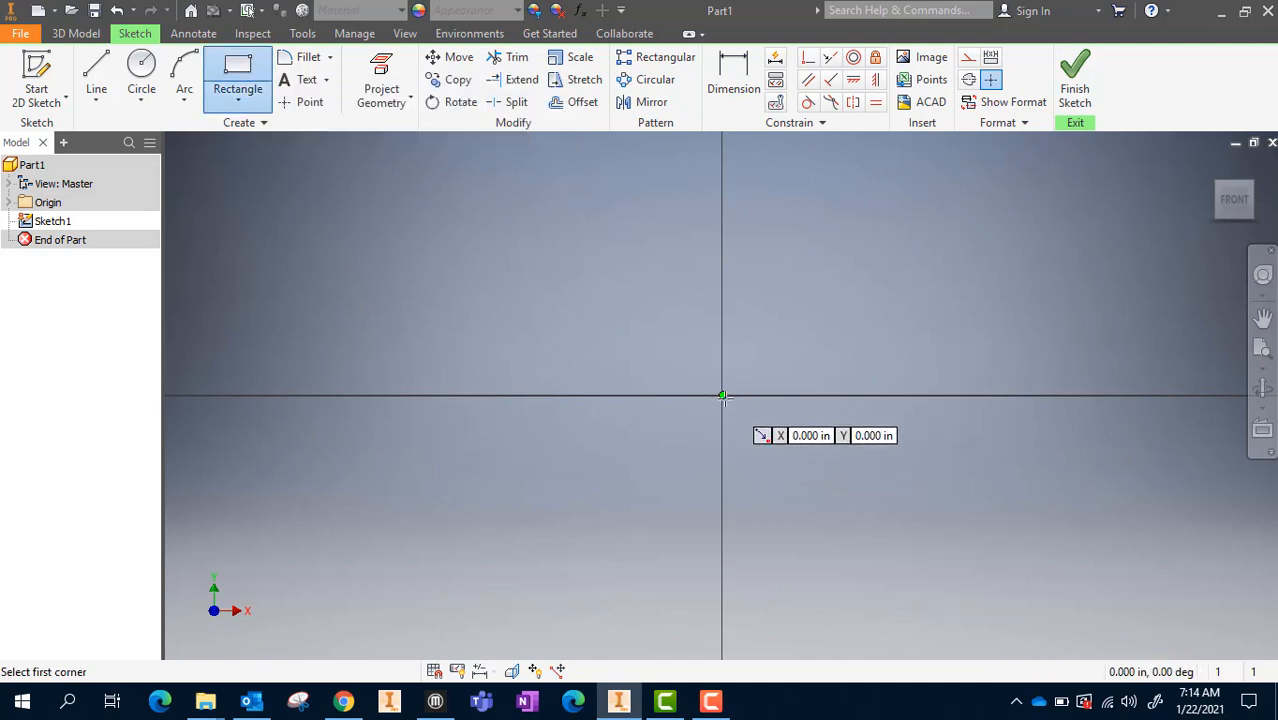
click(722, 396)
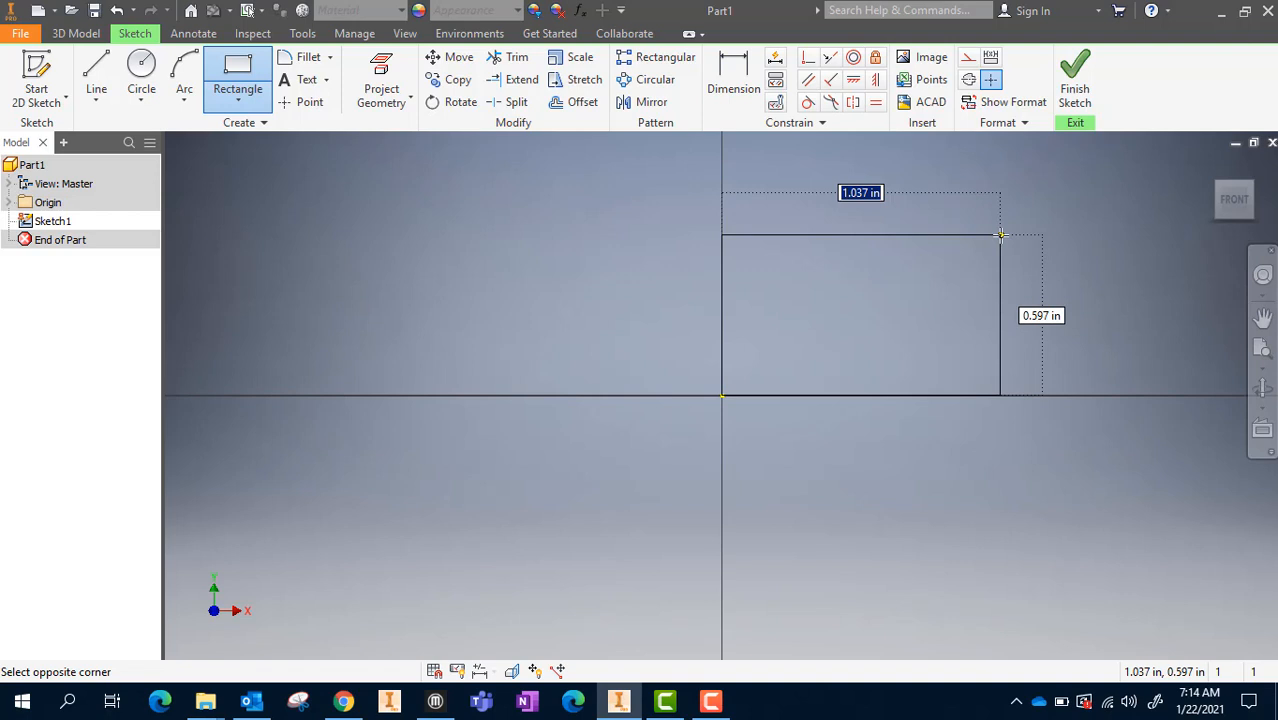
text(2)
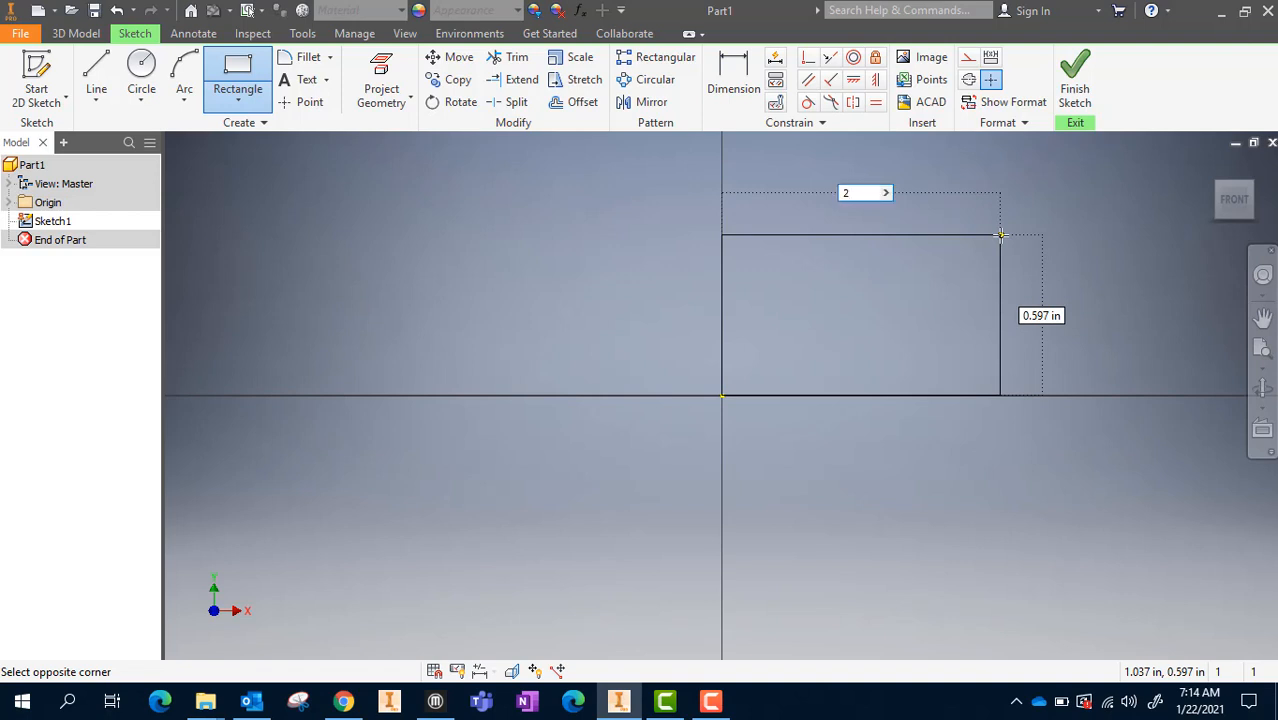
key(Tab)
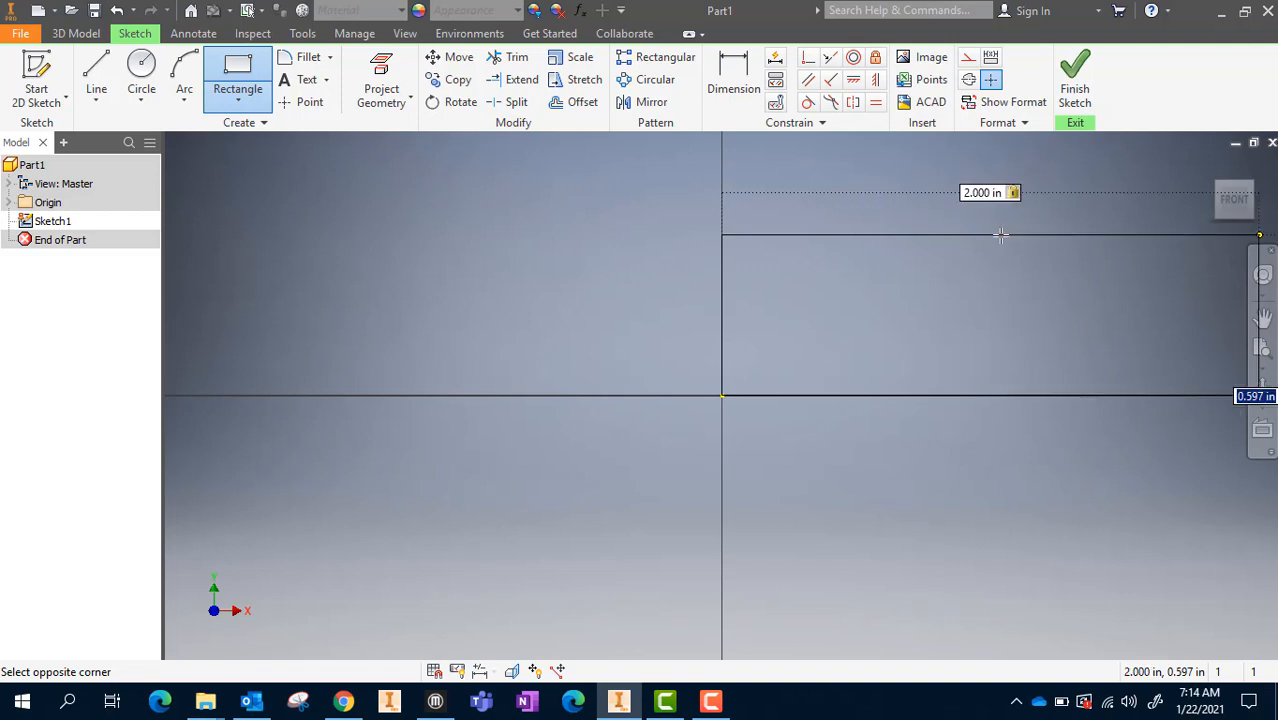
text(1)
key(Return)
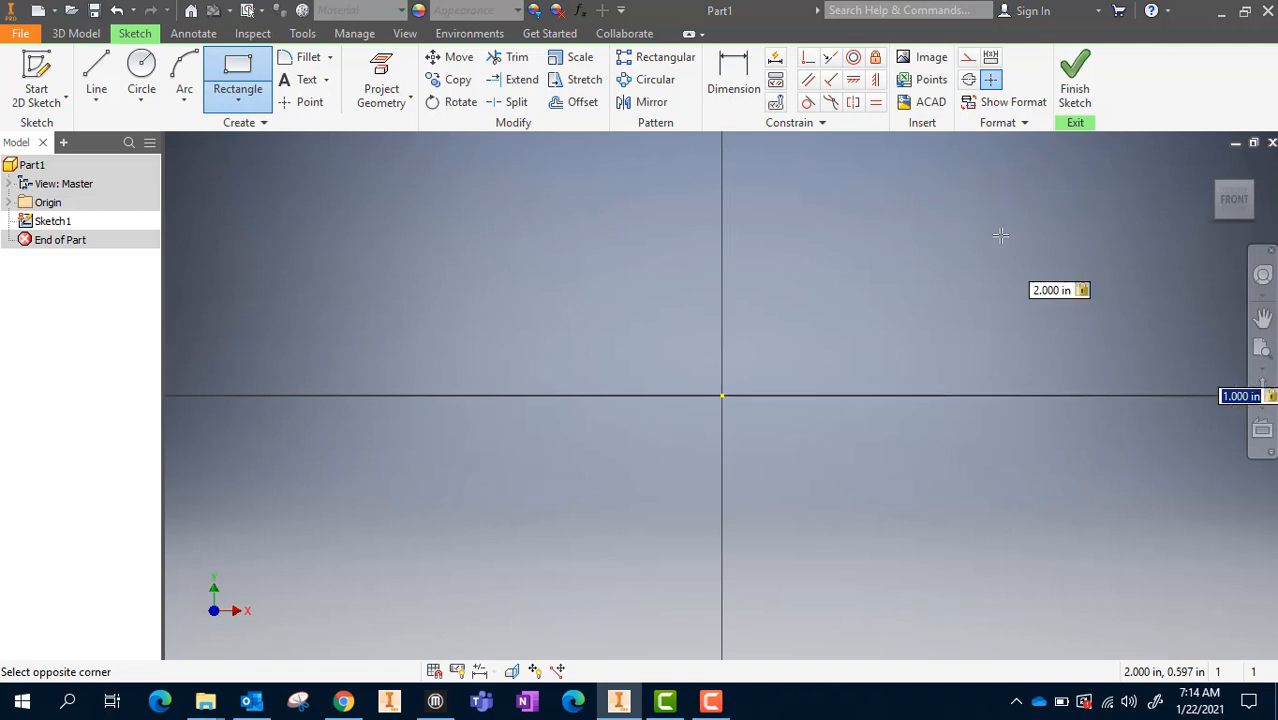
scroll(871, 341, down, 5)
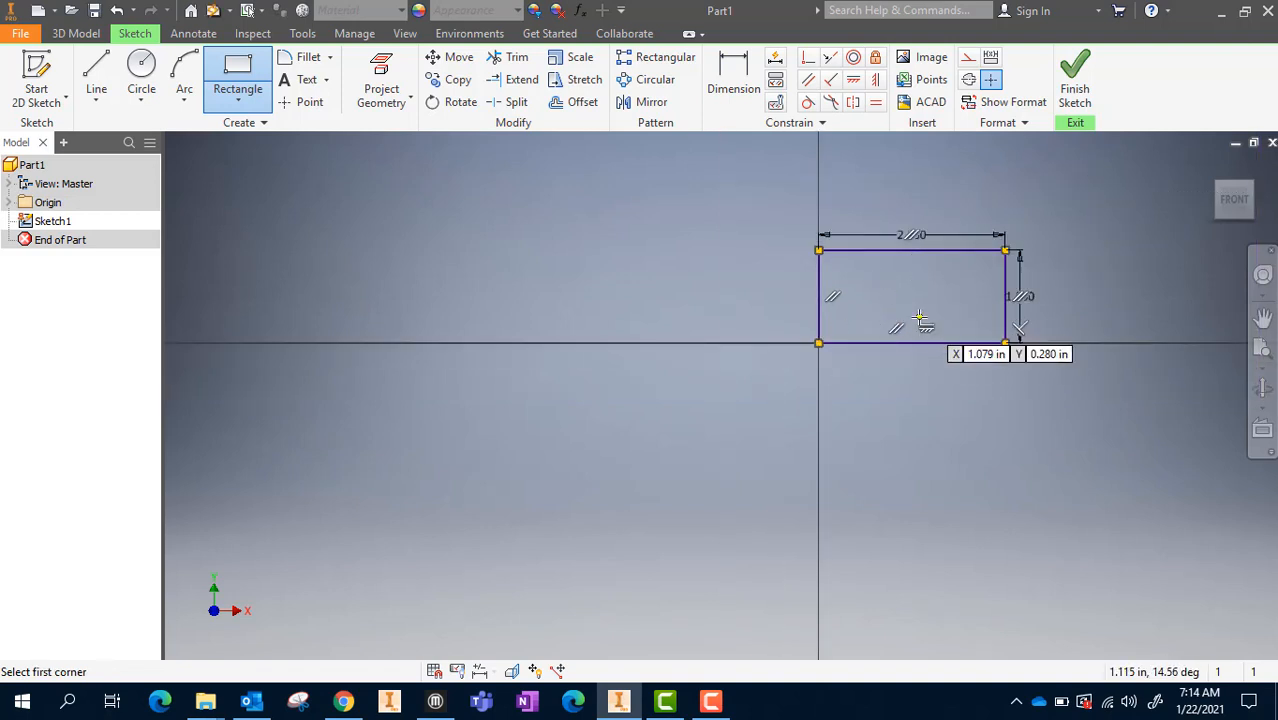
mouse_move(868, 341)
middle_down()
mouse_move(704, 428)
mouse_move(622, 405)
mouse_move(632, 402)
middle_up()
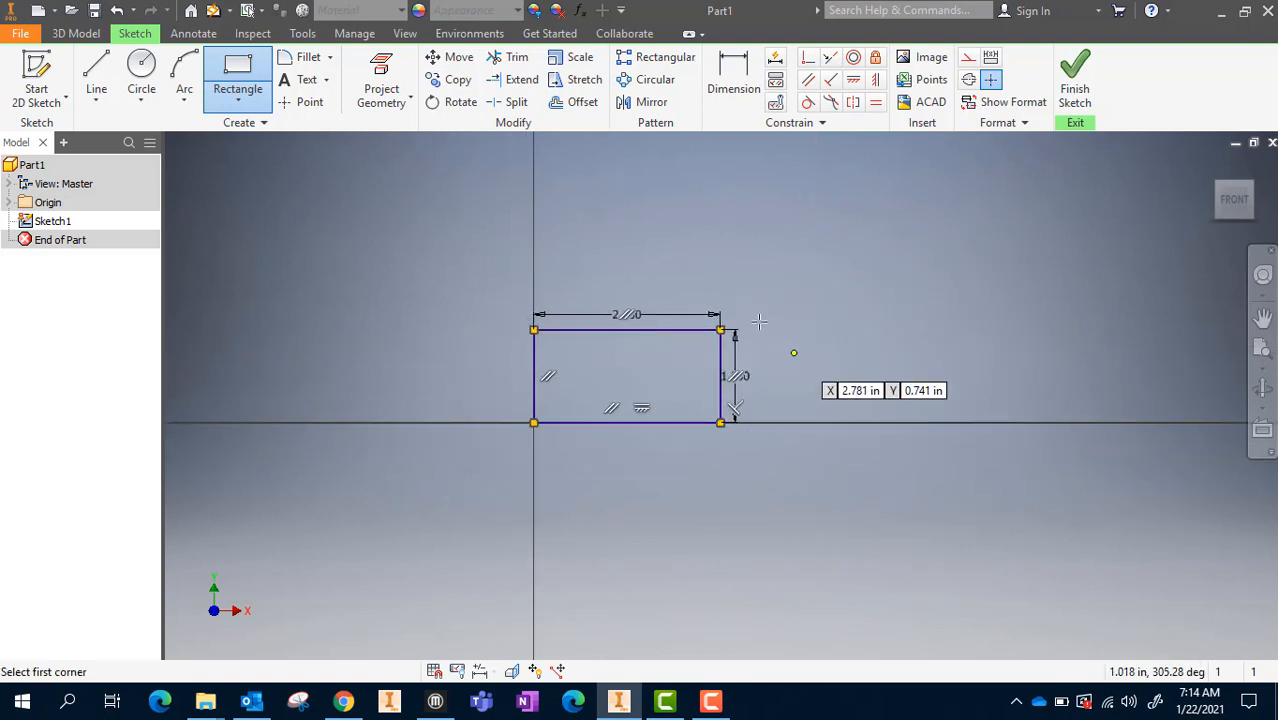
click(1083, 84)
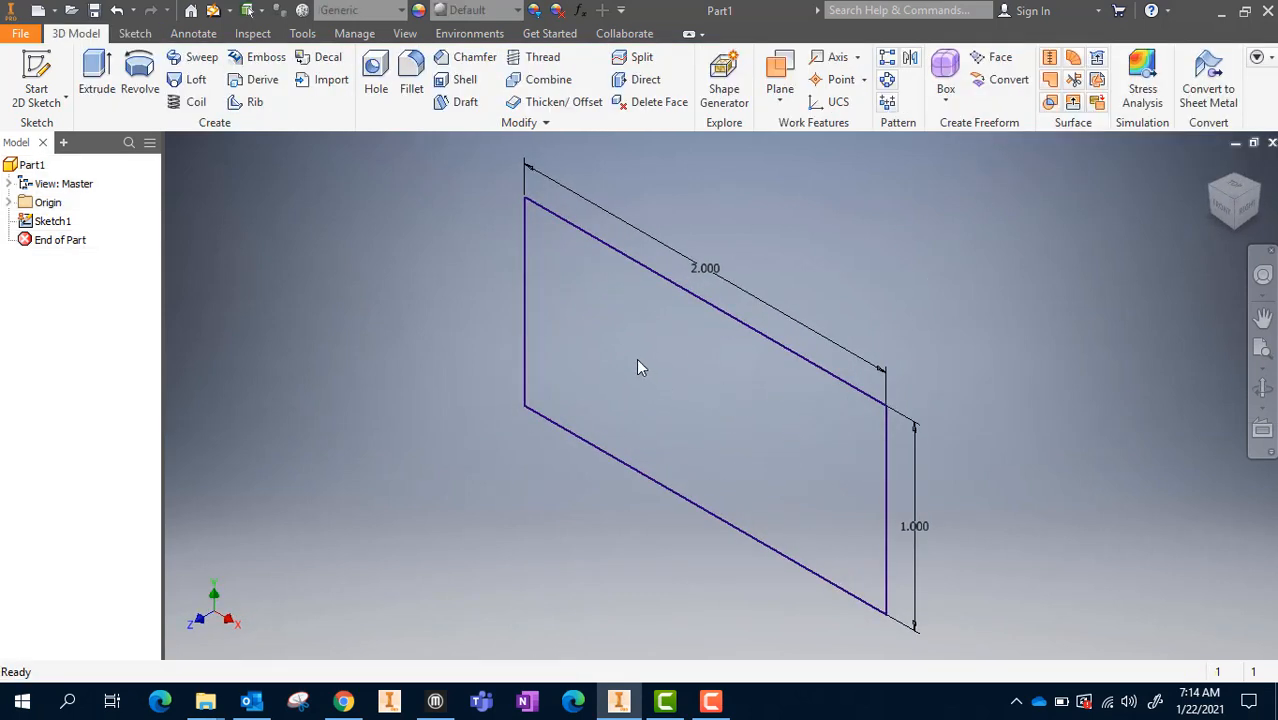
Extrude the rectangle 0.253 in as a solid in the reversed direction, behind the sketch plane
click(97, 86)
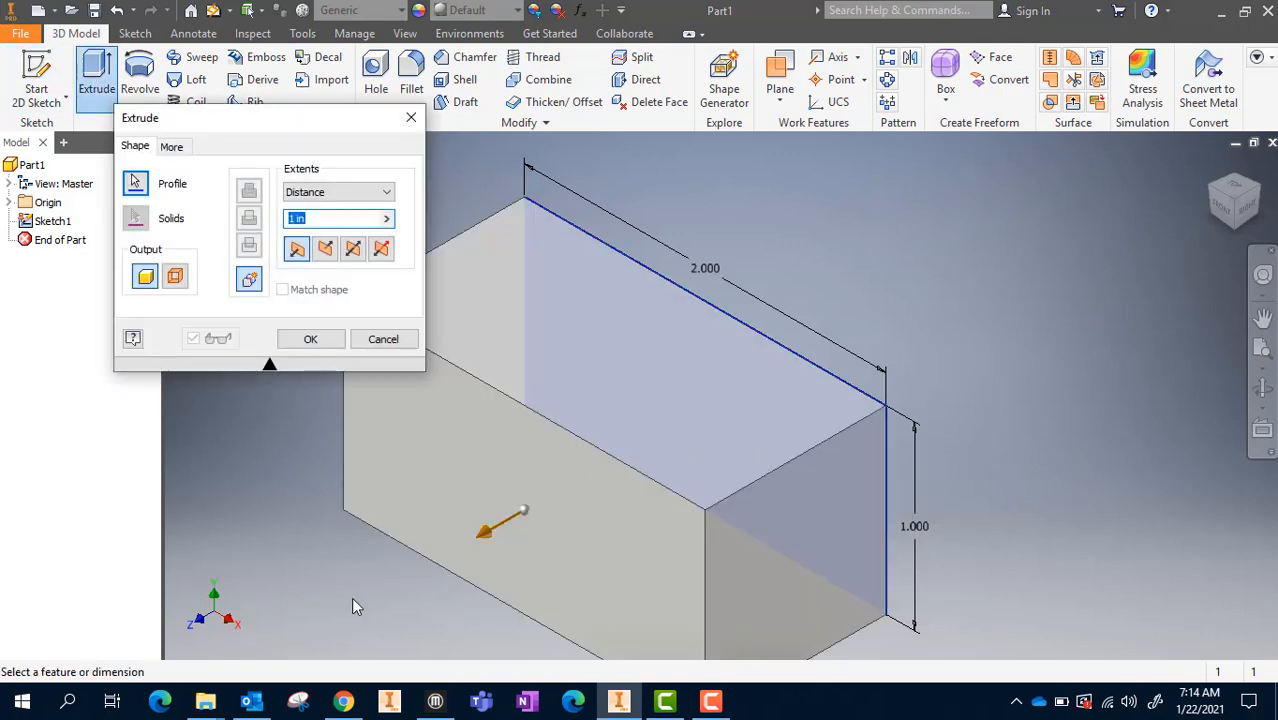
click(329, 250)
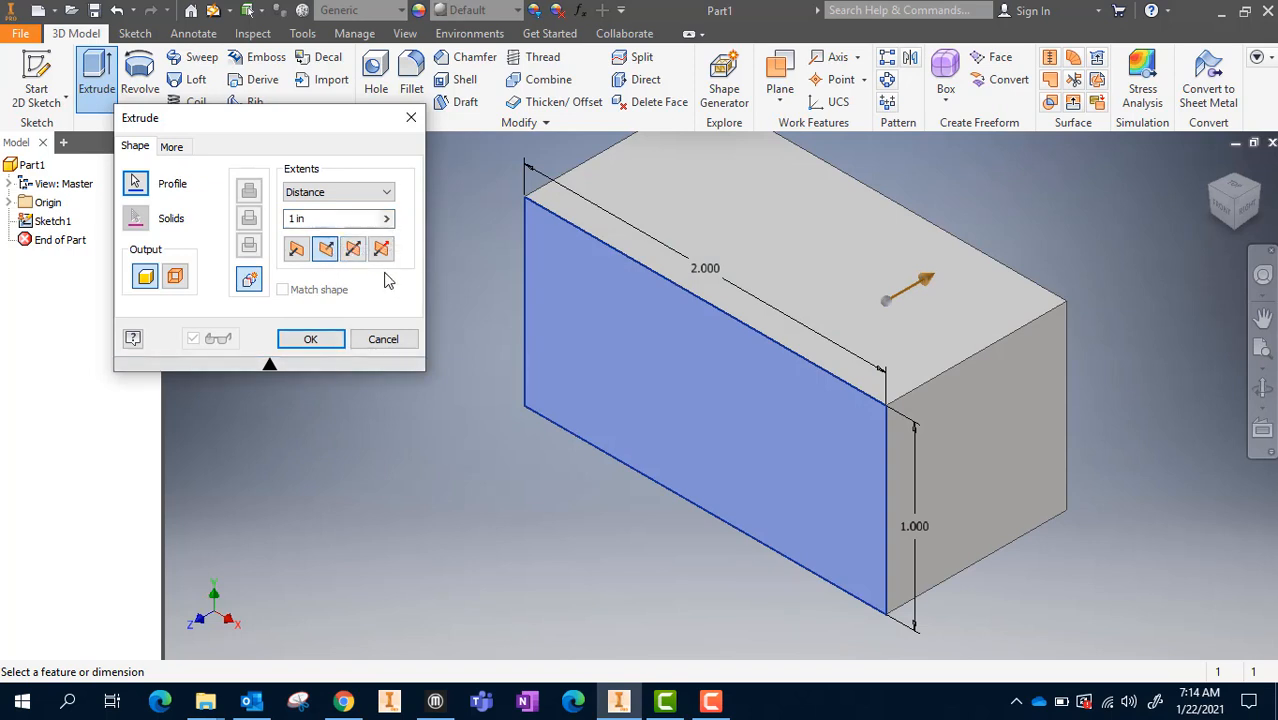
click(315, 217)
key(BackSpace)
key(BackSpace)
key(BackSpace)
key(BackSpace)
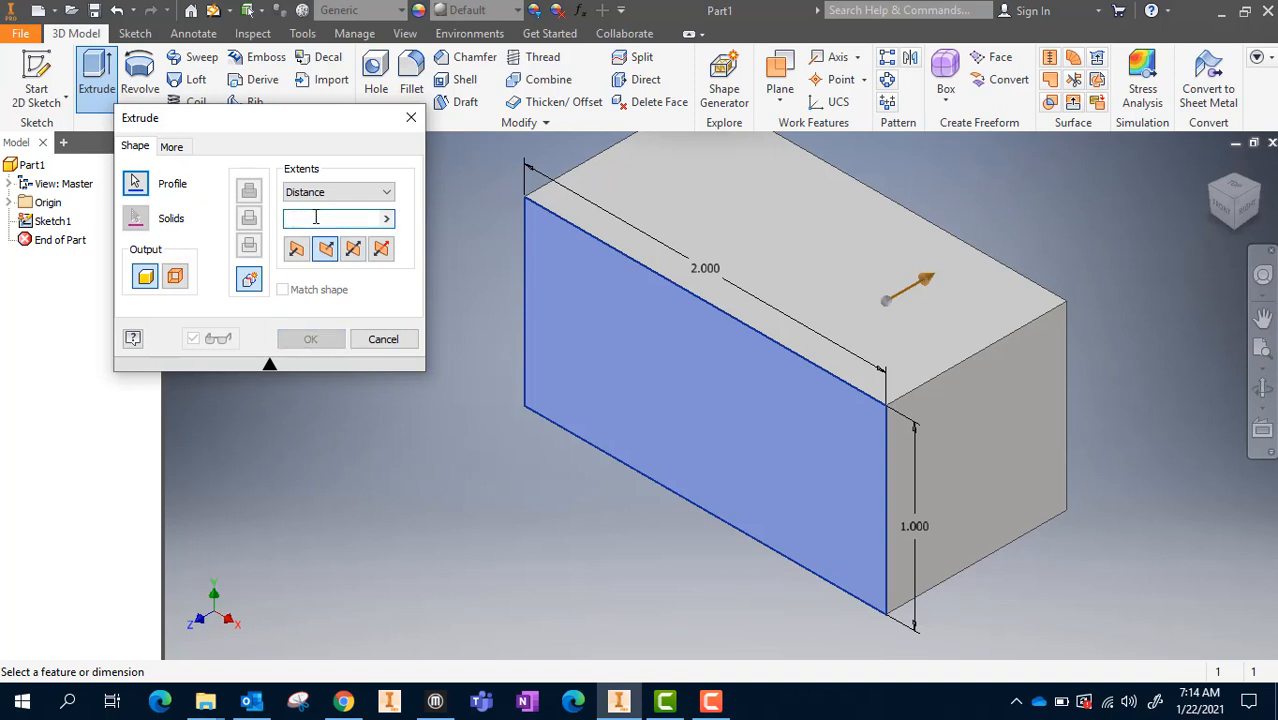
text(.253)
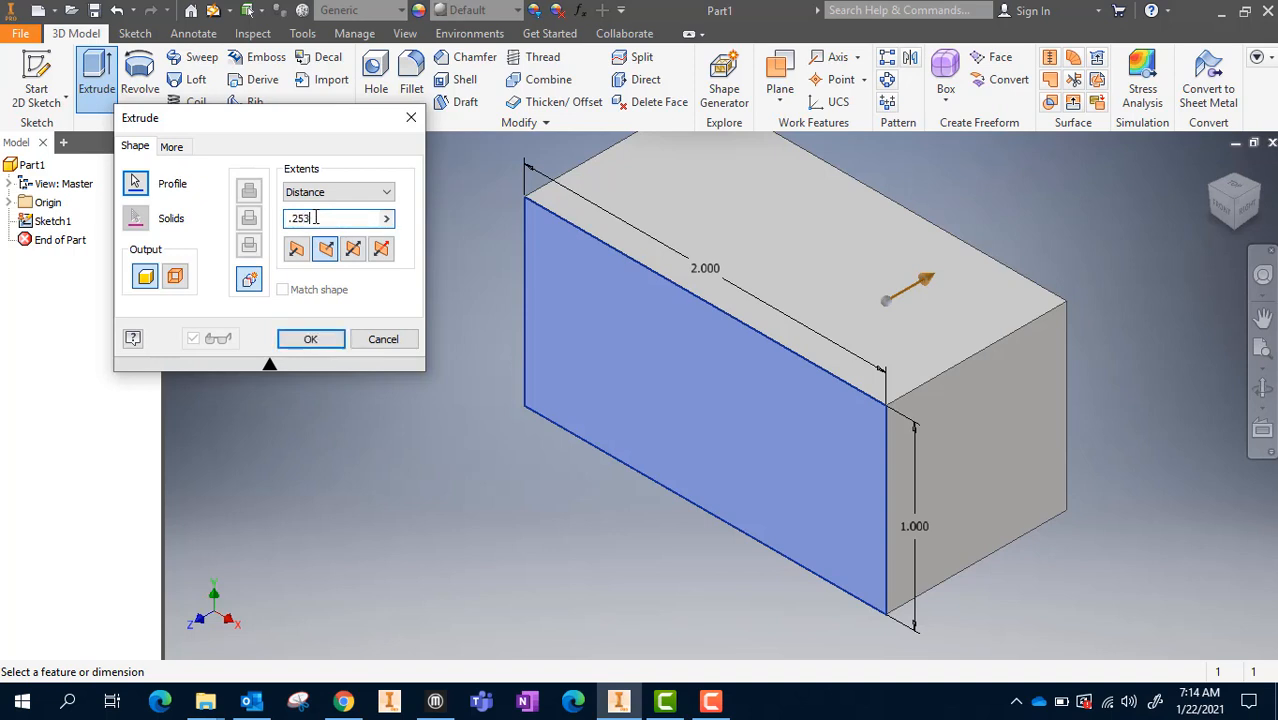
key(Return)
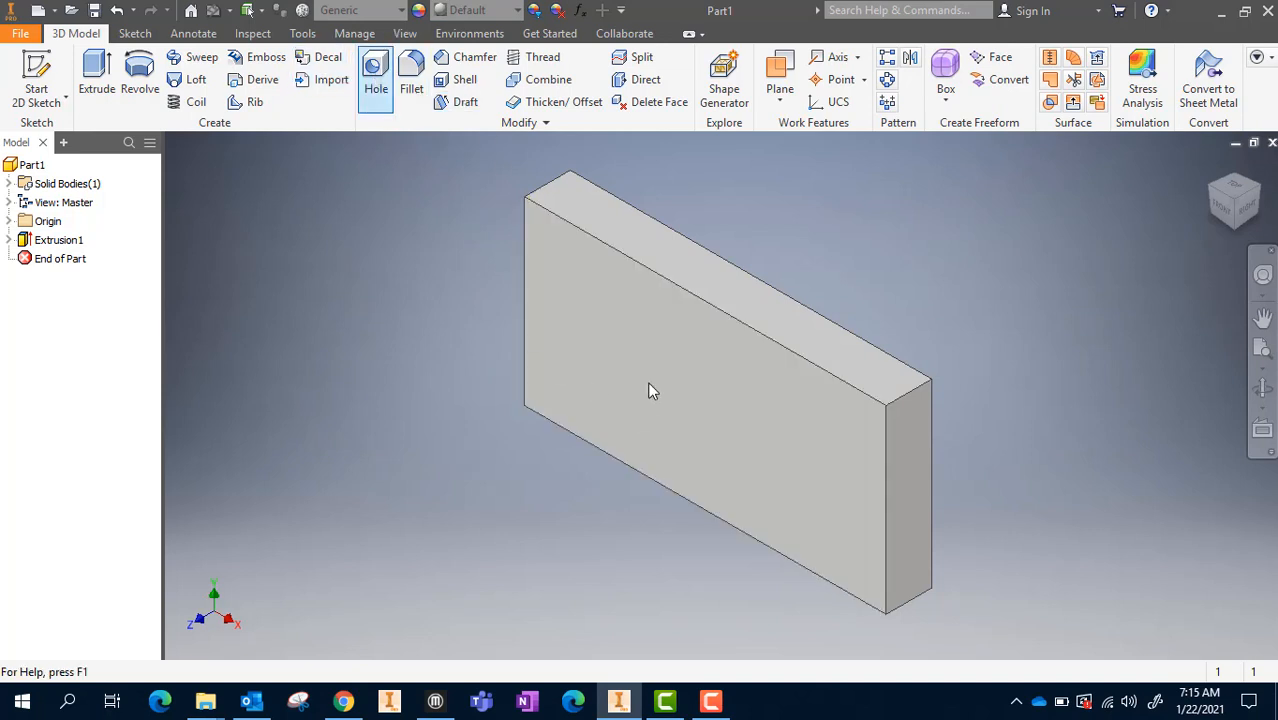
click(377, 98)
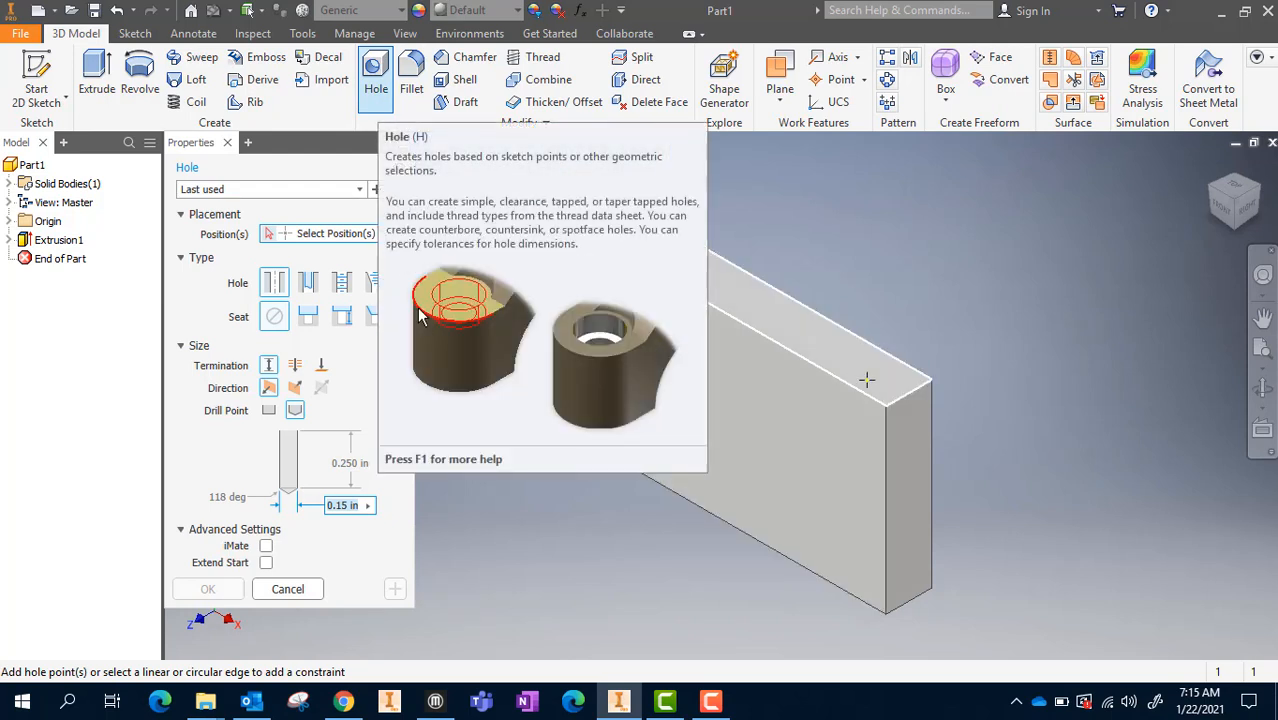
click(910, 502)
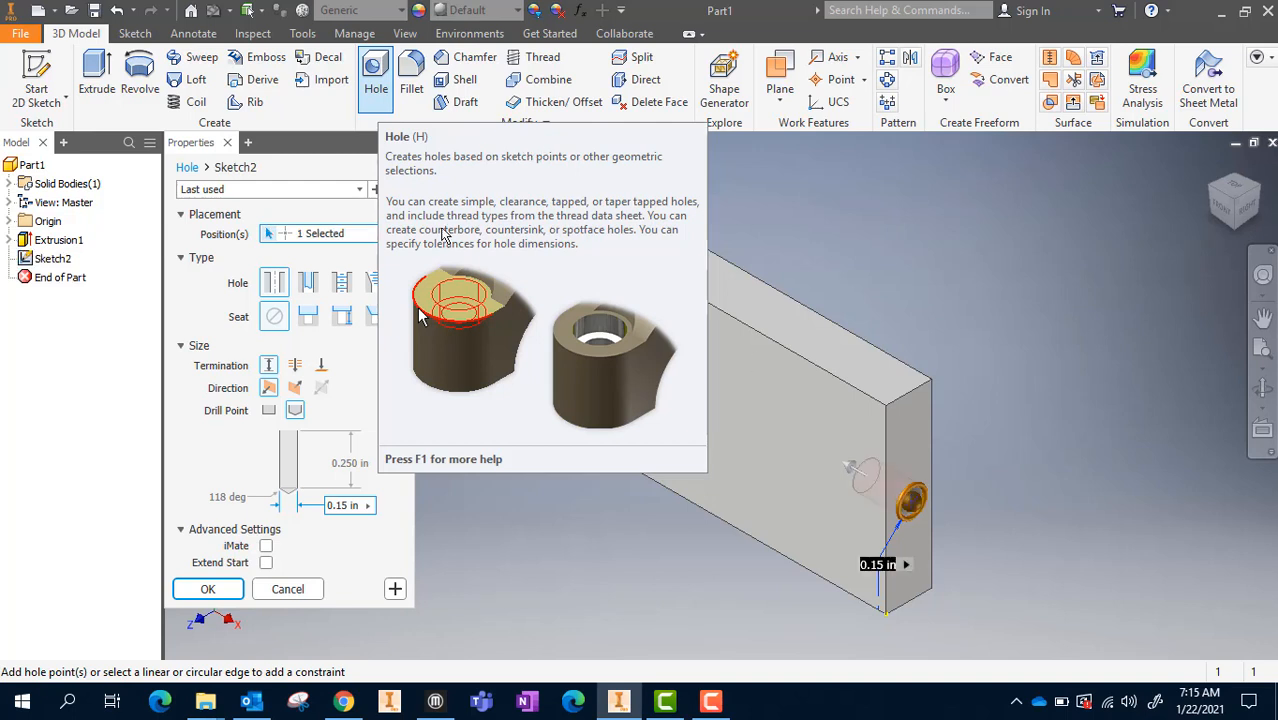
click(227, 142)
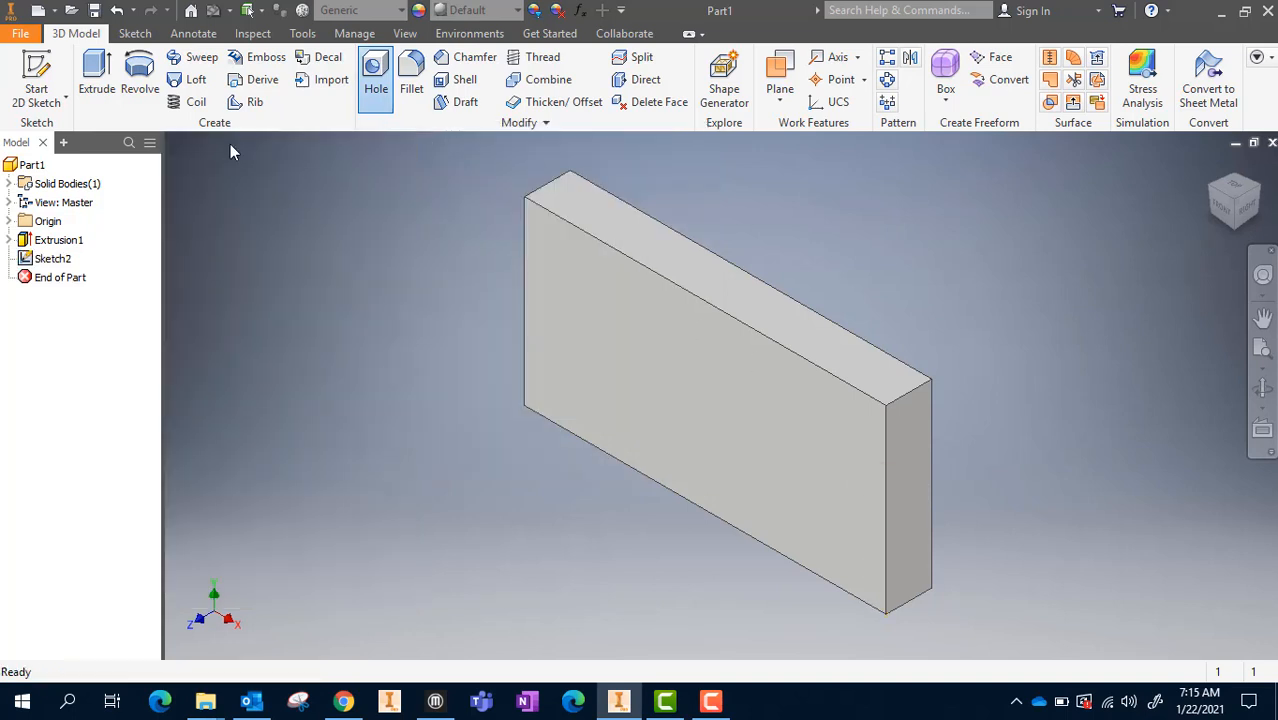
Start a simple hole and place its center near the middle of the plate's large front face
click(376, 76)
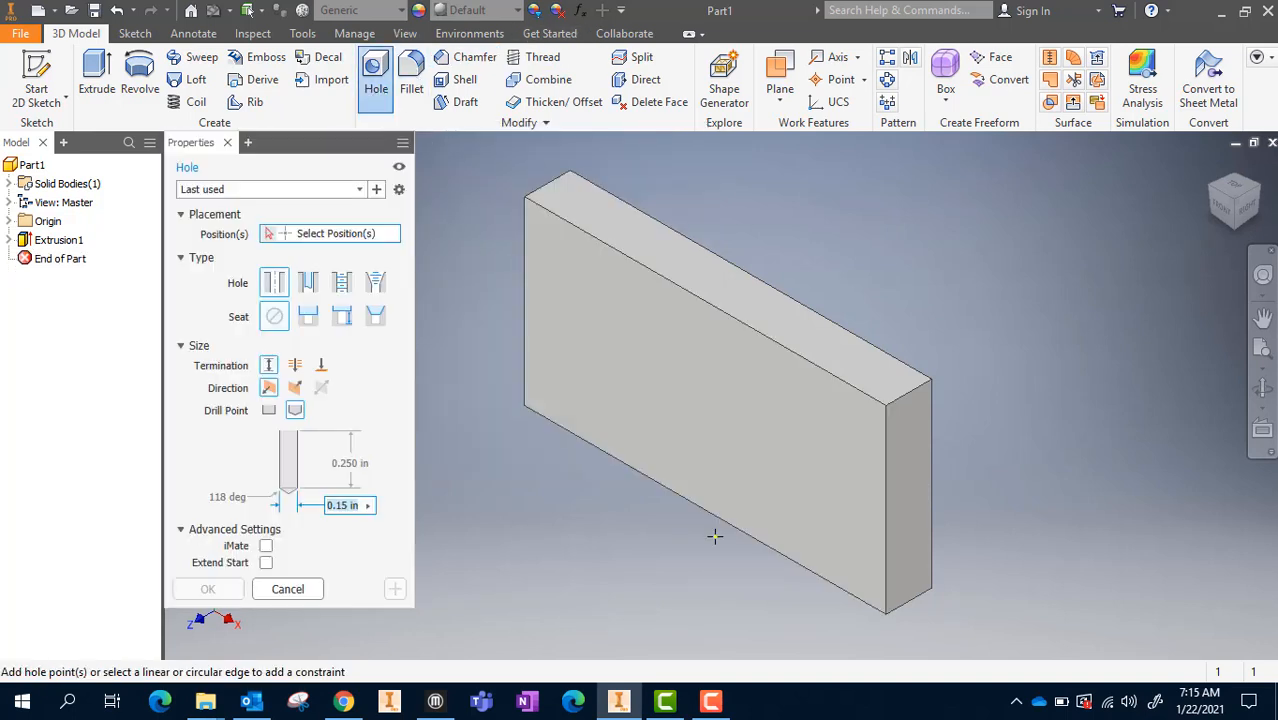
click(699, 408)
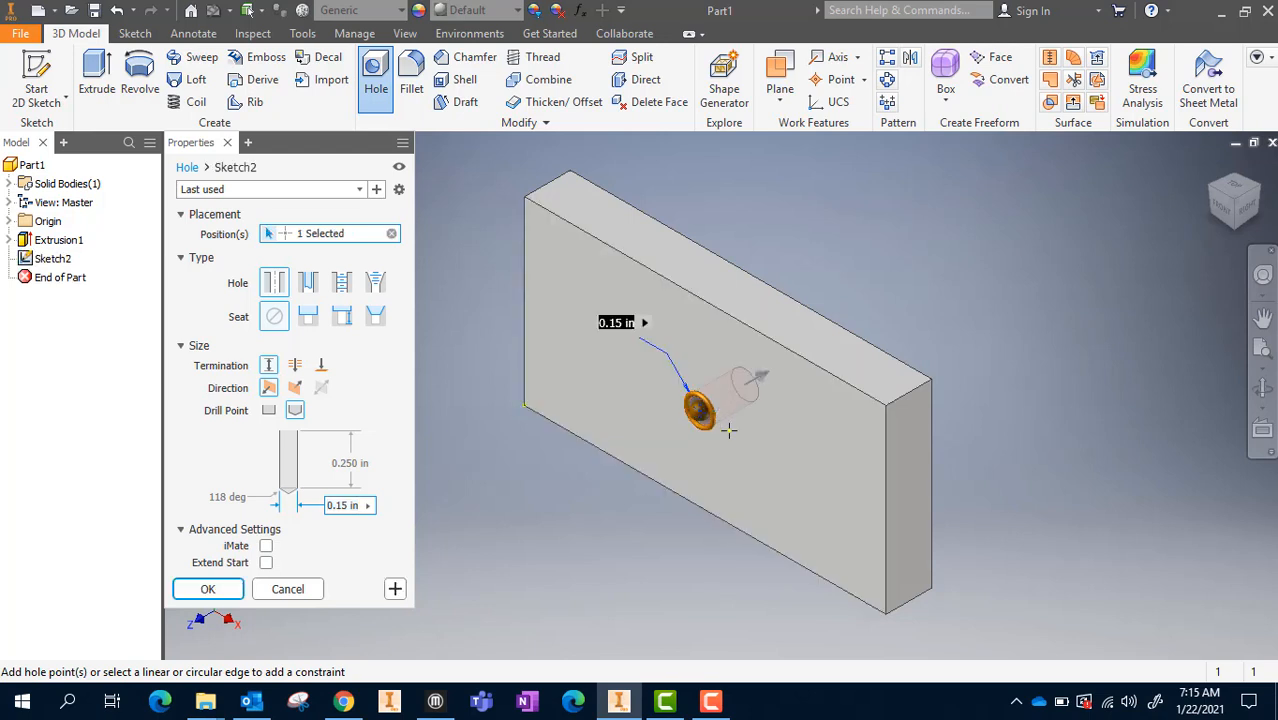
click(1226, 215)
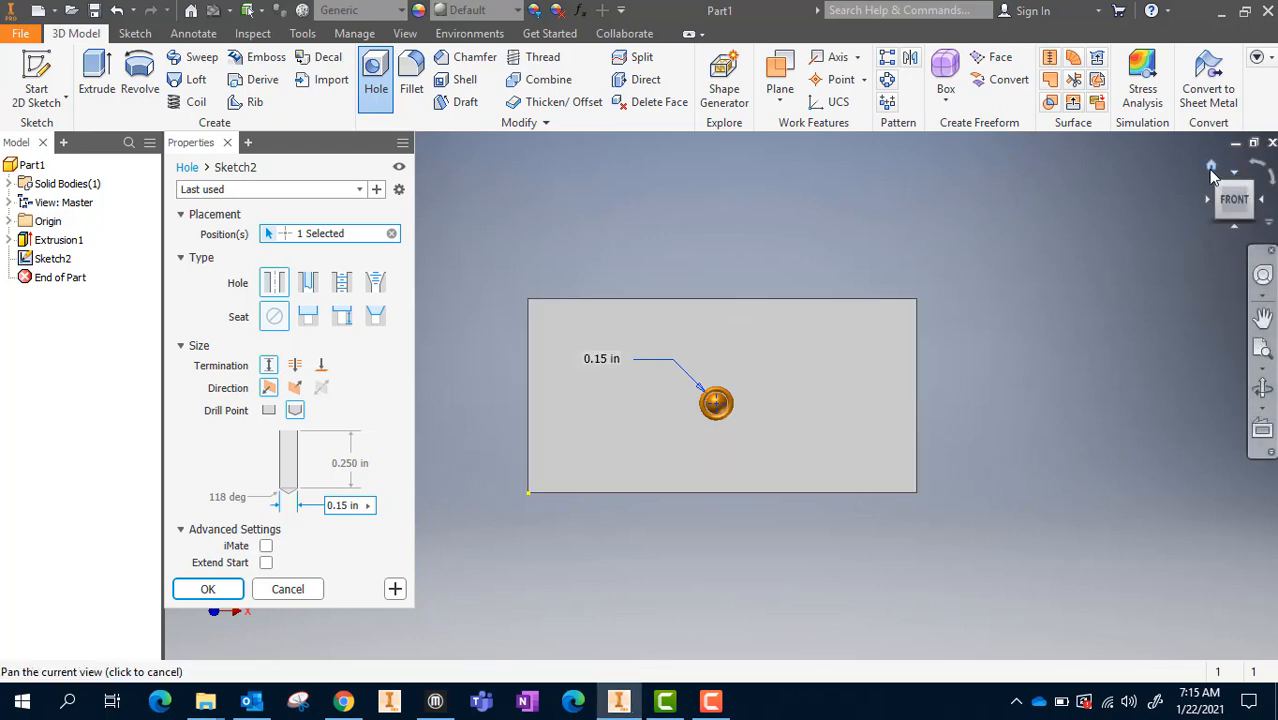
click(1211, 165)
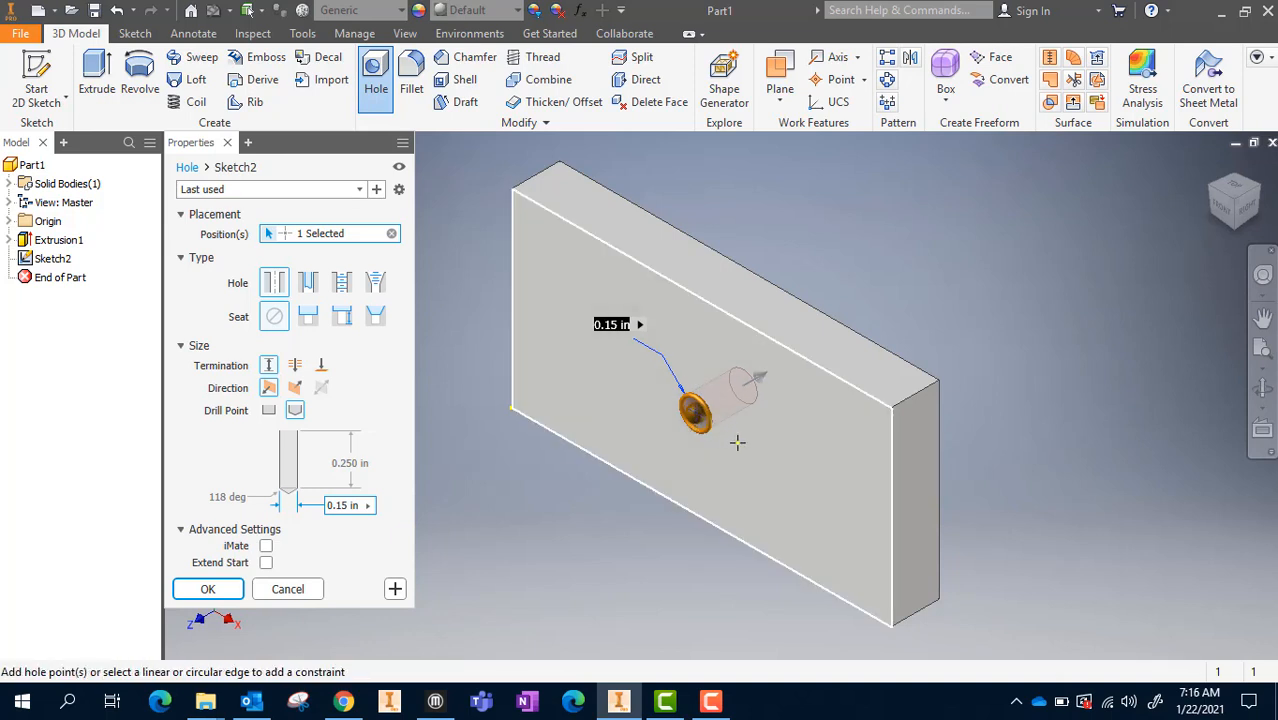
Locate the hole center 0.5 in from the front face's top edge and 1 in from its right edge
click(710, 308)
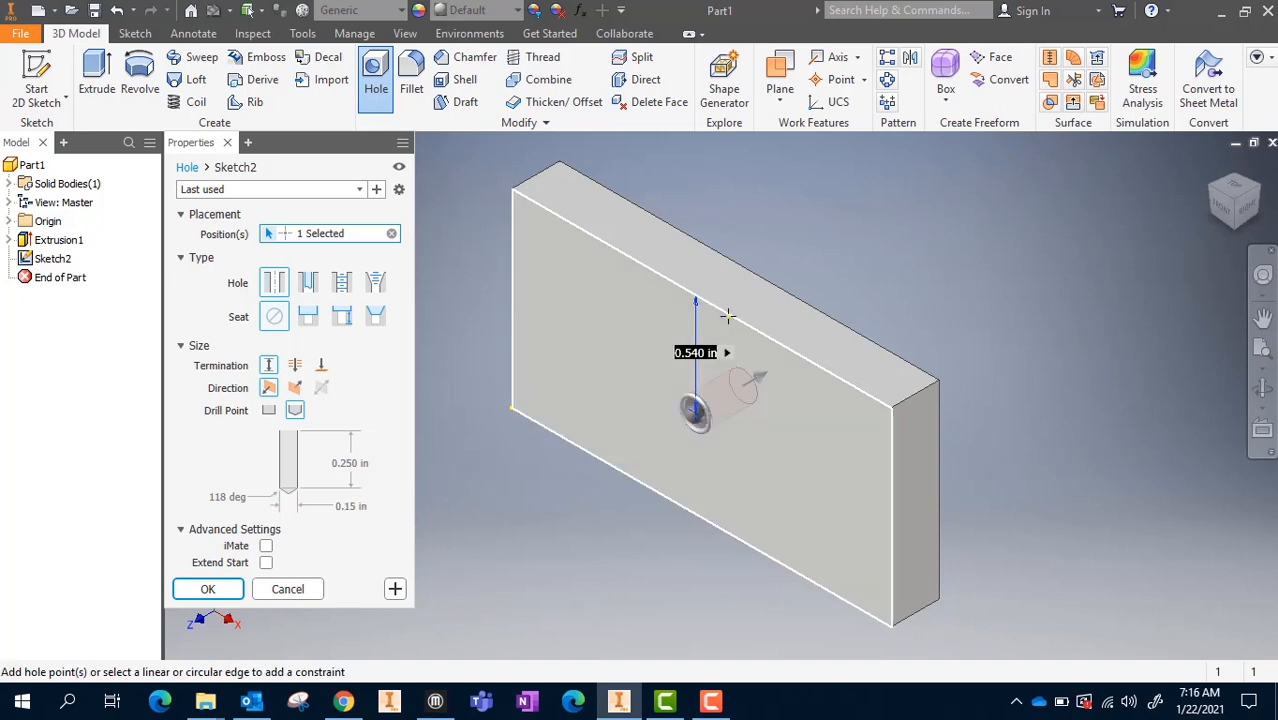
text(.5)
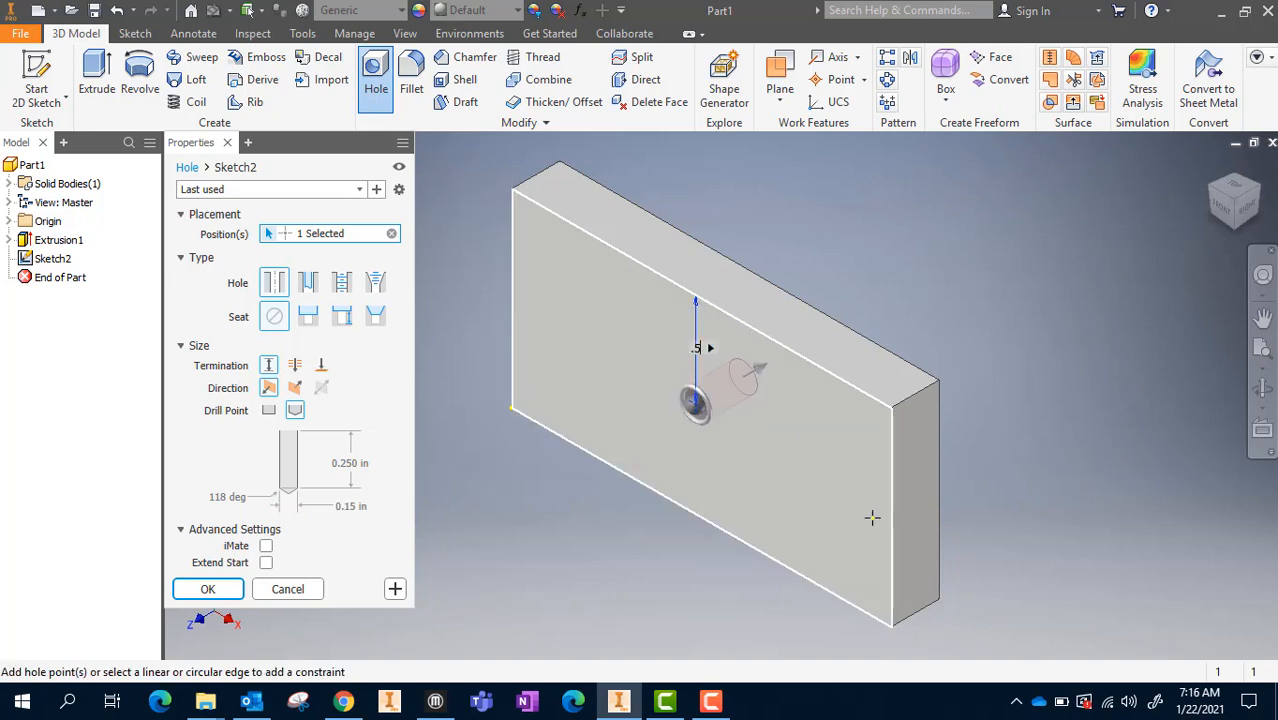
key(Return)
click(892, 498)
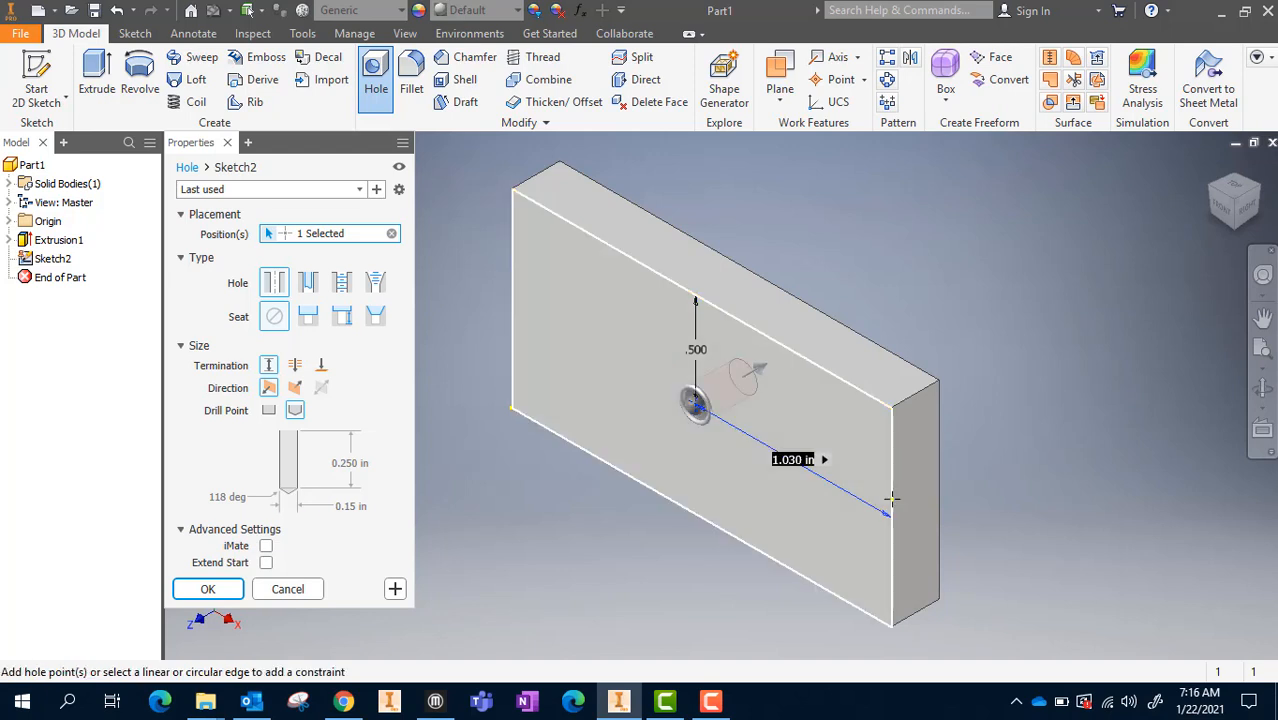
text(1)
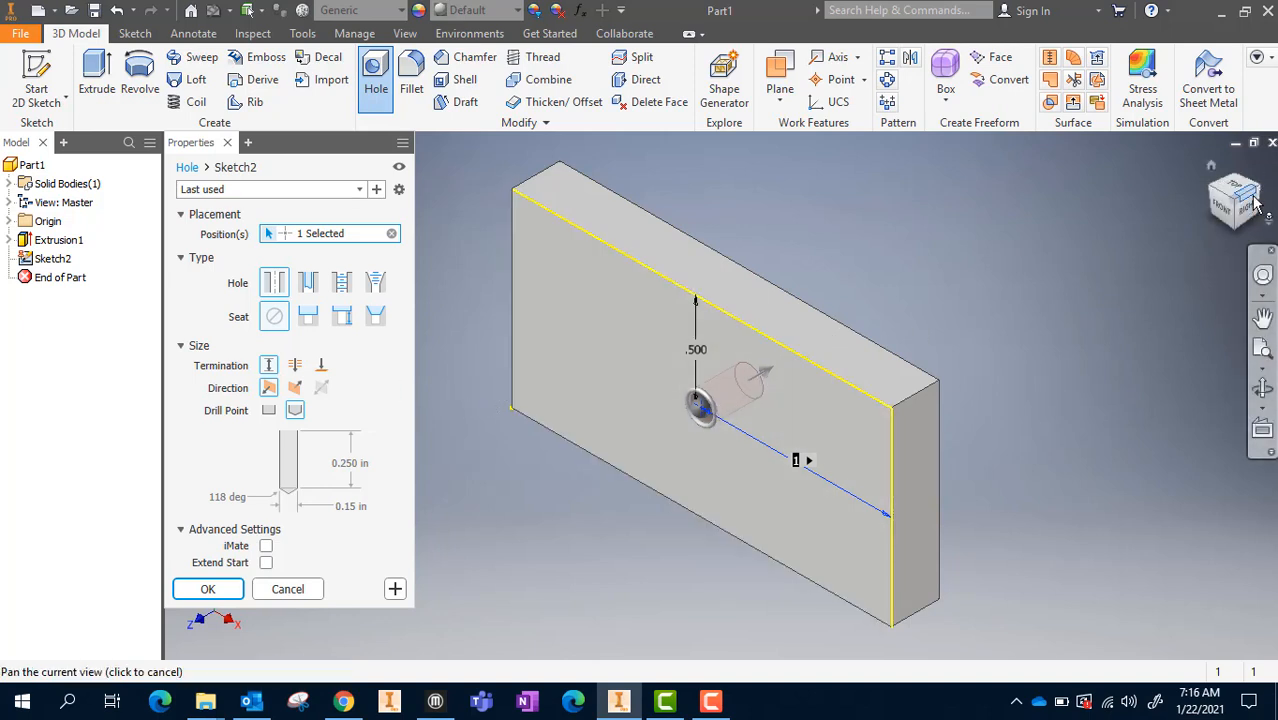
Try the Through All termination and the flat drill point on the hole, restoring Distance termination and the angled drill point
click(1233, 184)
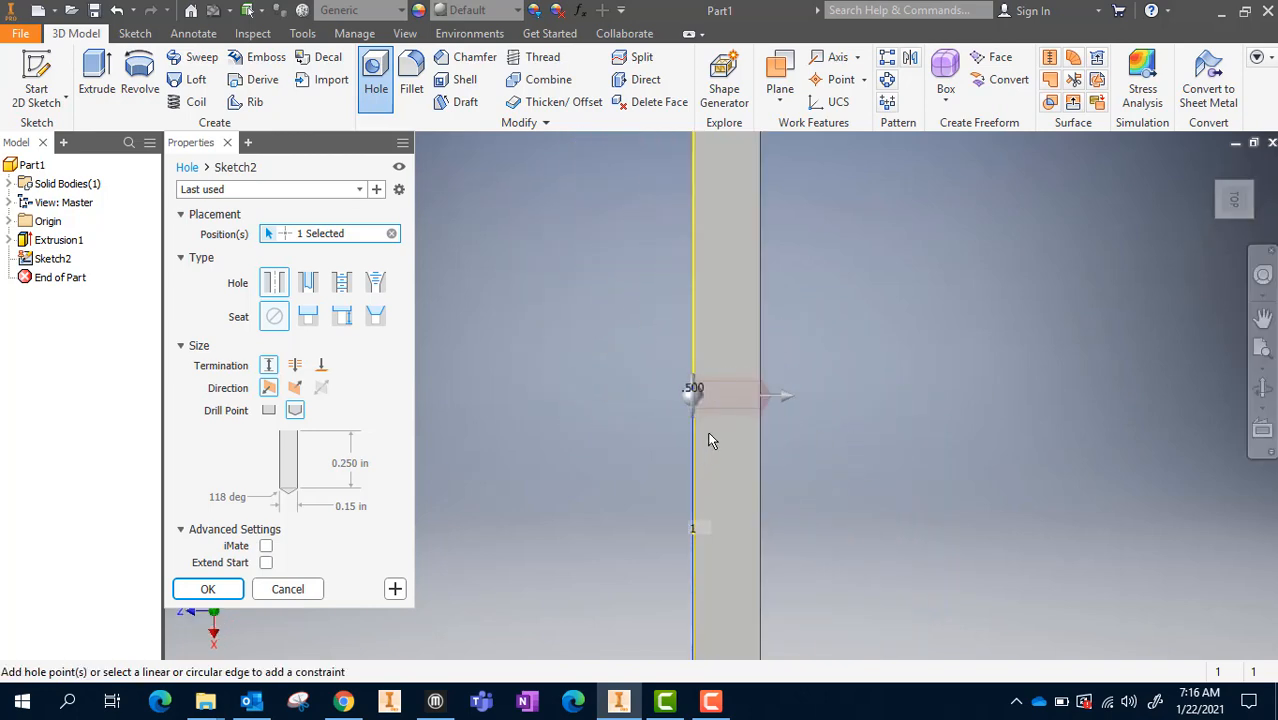
scroll(837, 297, up, 8)
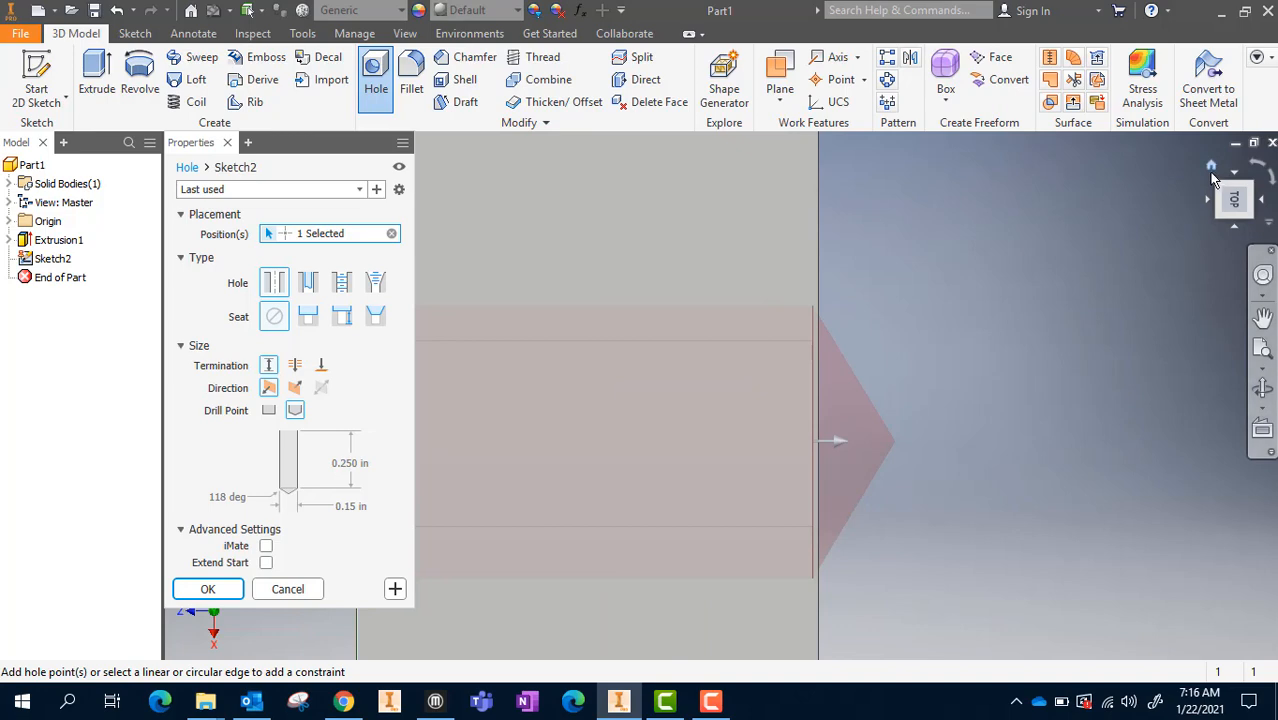
click(1211, 167)
mouse_move(435, 700)
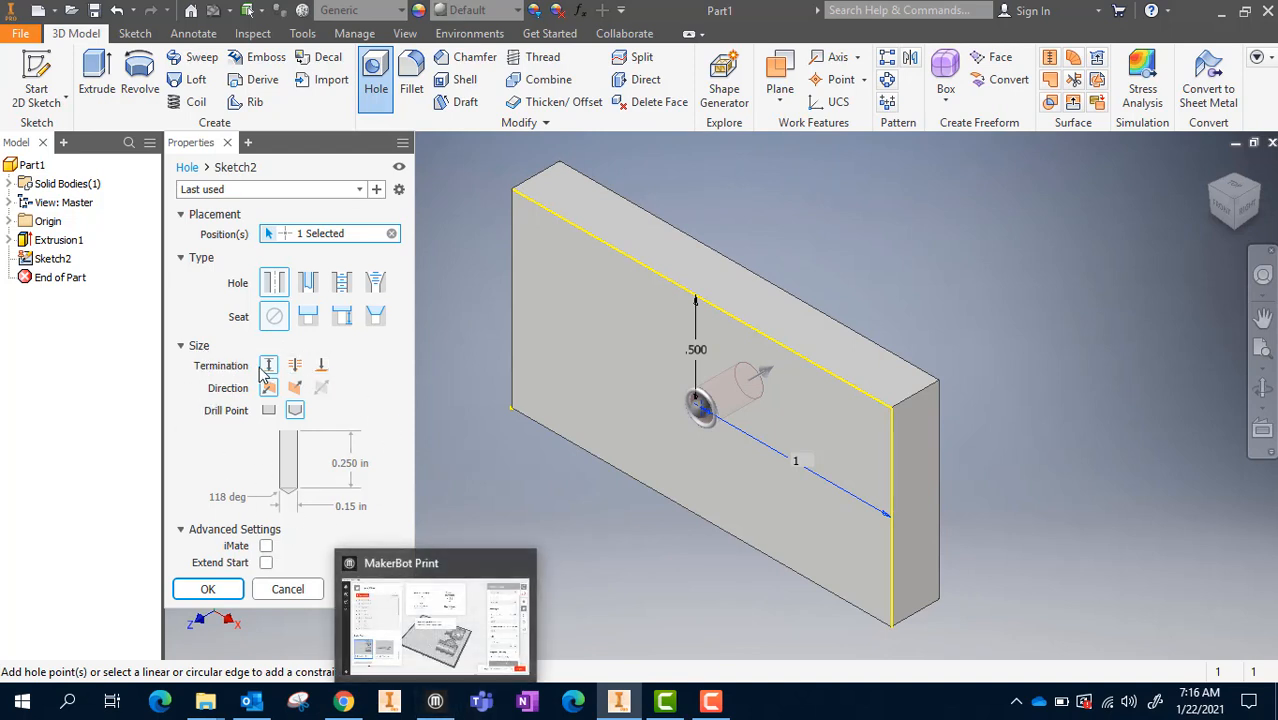
click(303, 369)
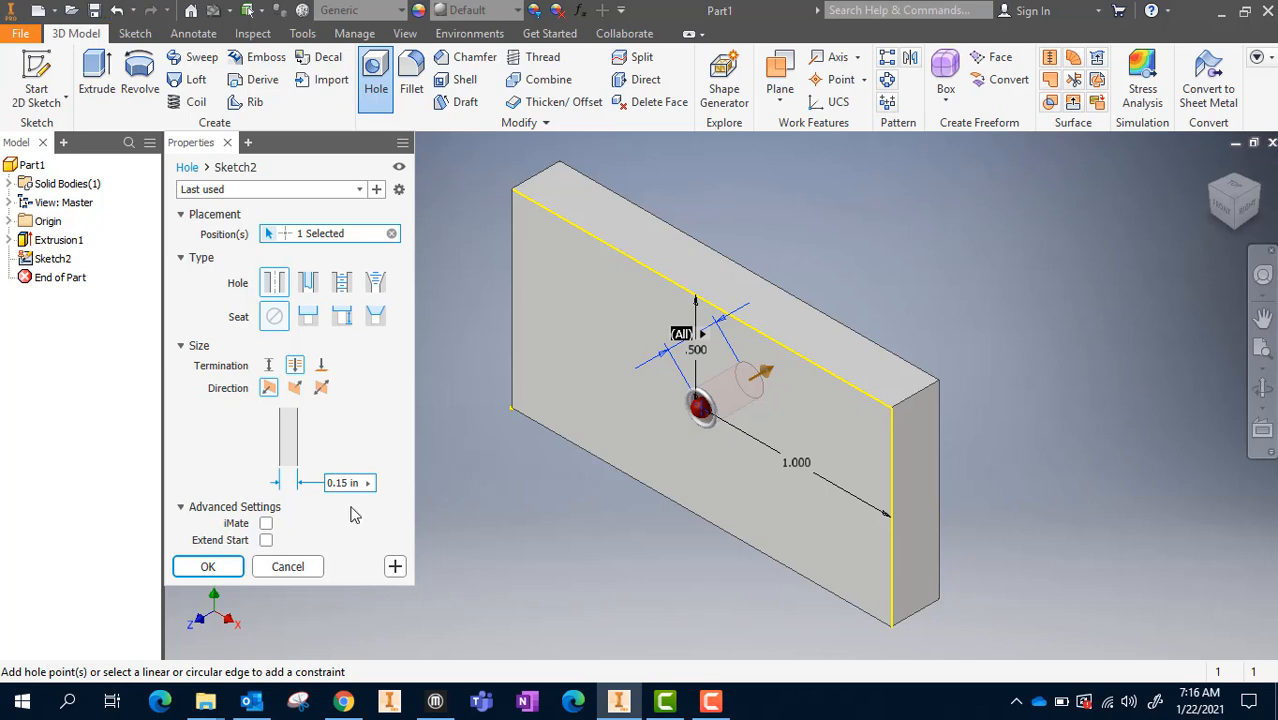
click(268, 366)
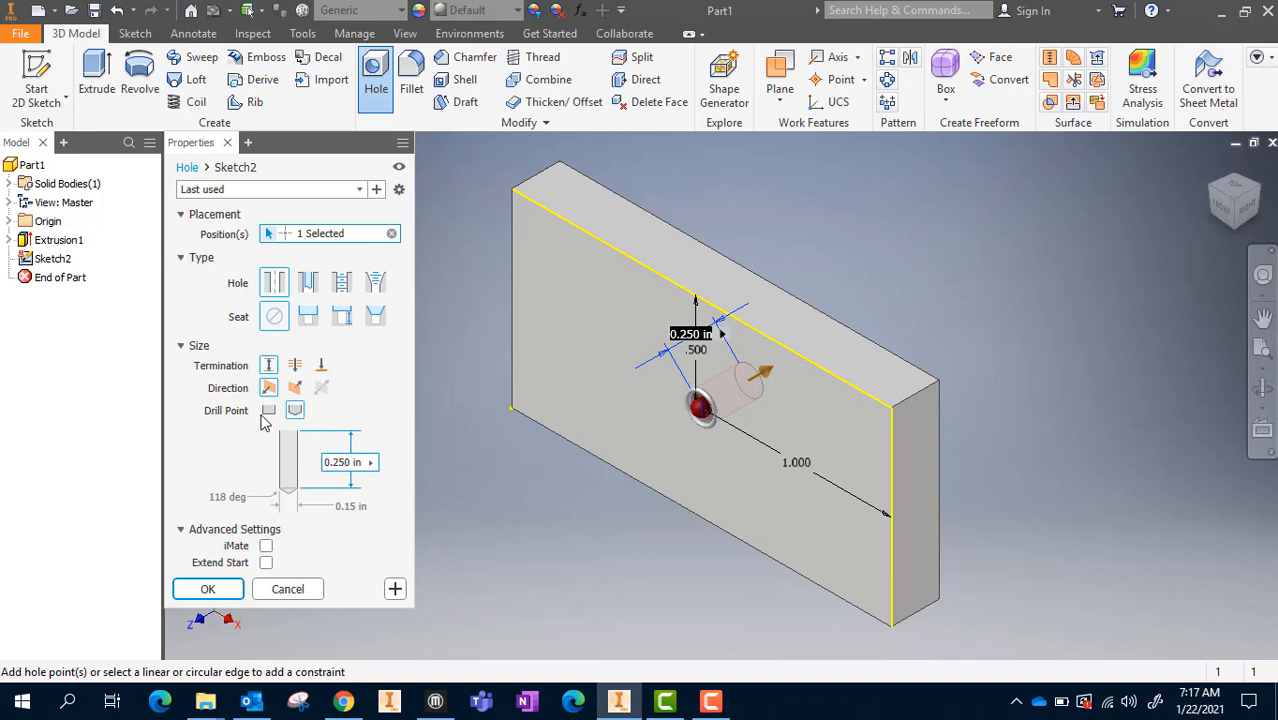
click(268, 418)
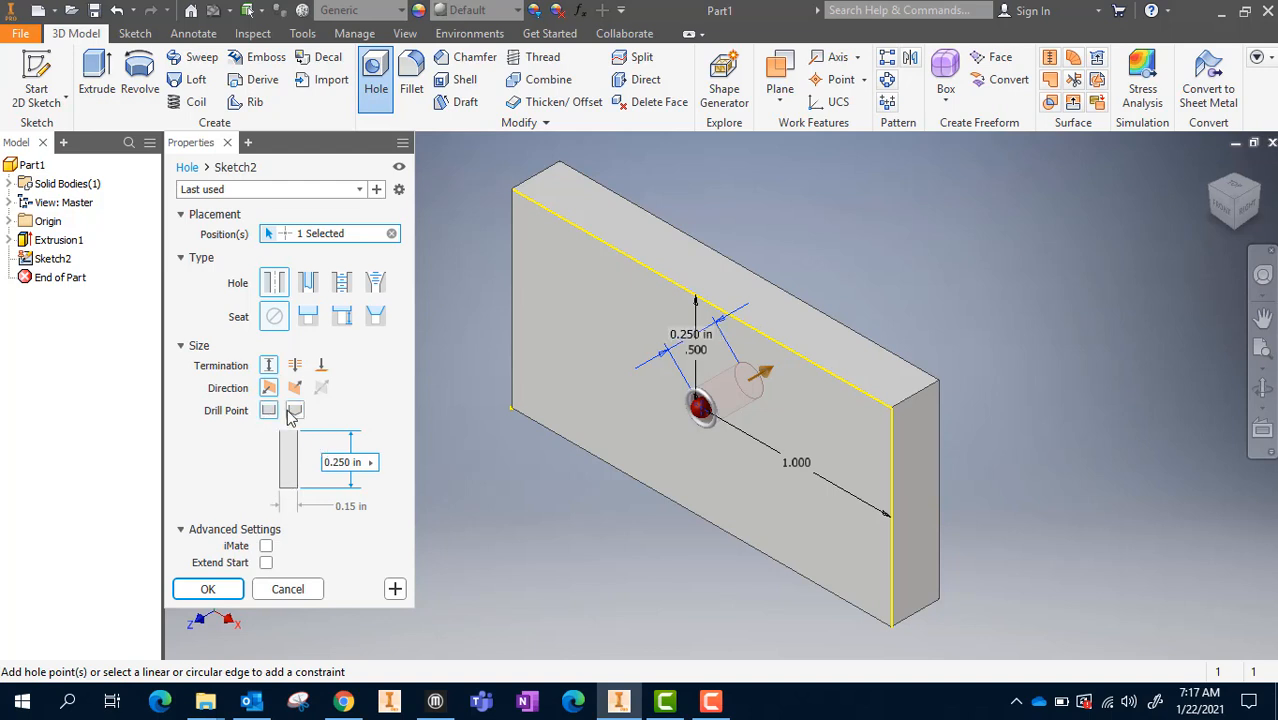
click(295, 410)
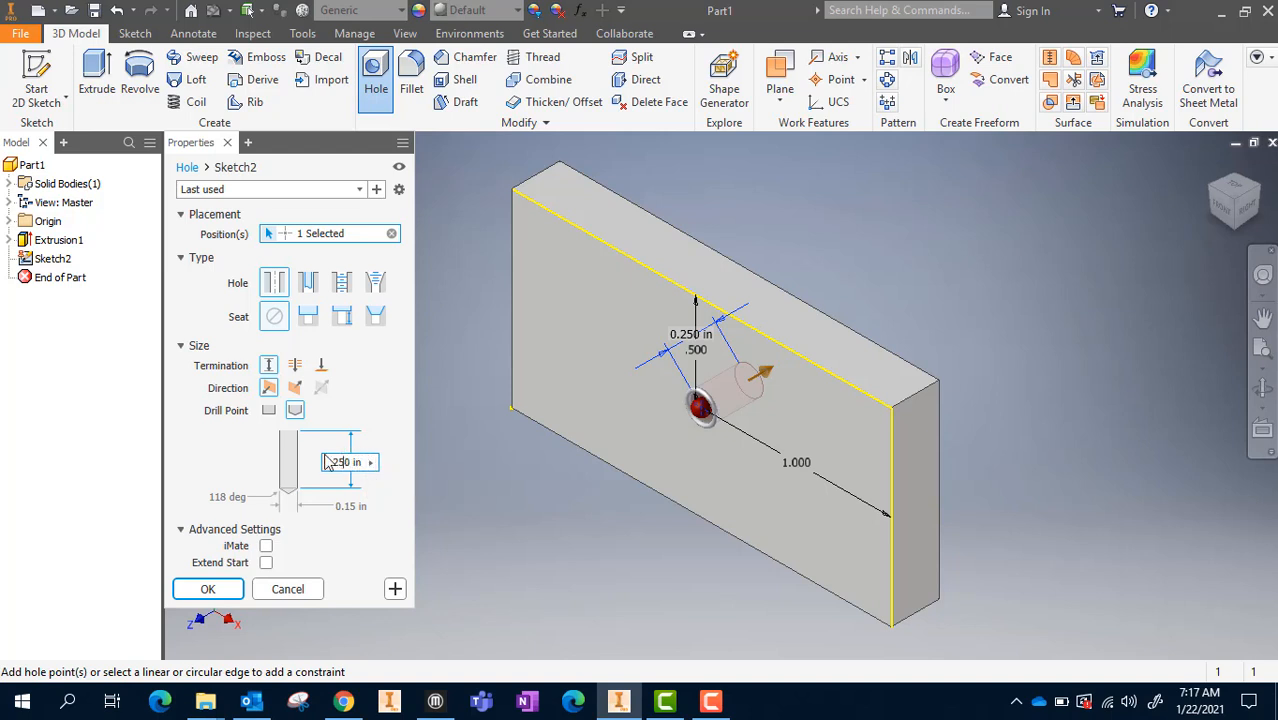
Set the hole's depth to 0.1 in
key(Delete)
key(BackSpace)
key(BackSpace)
text(.1)
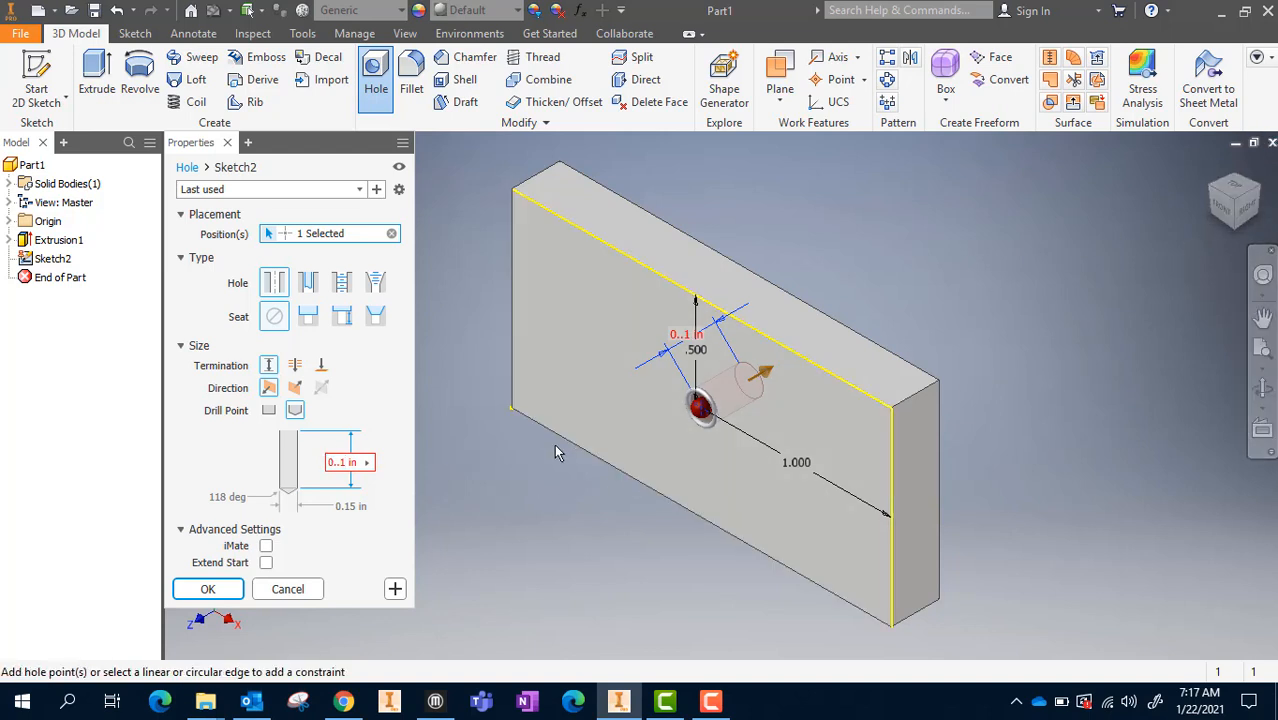
key(BackSpace)
key(BackSpace)
text(1)
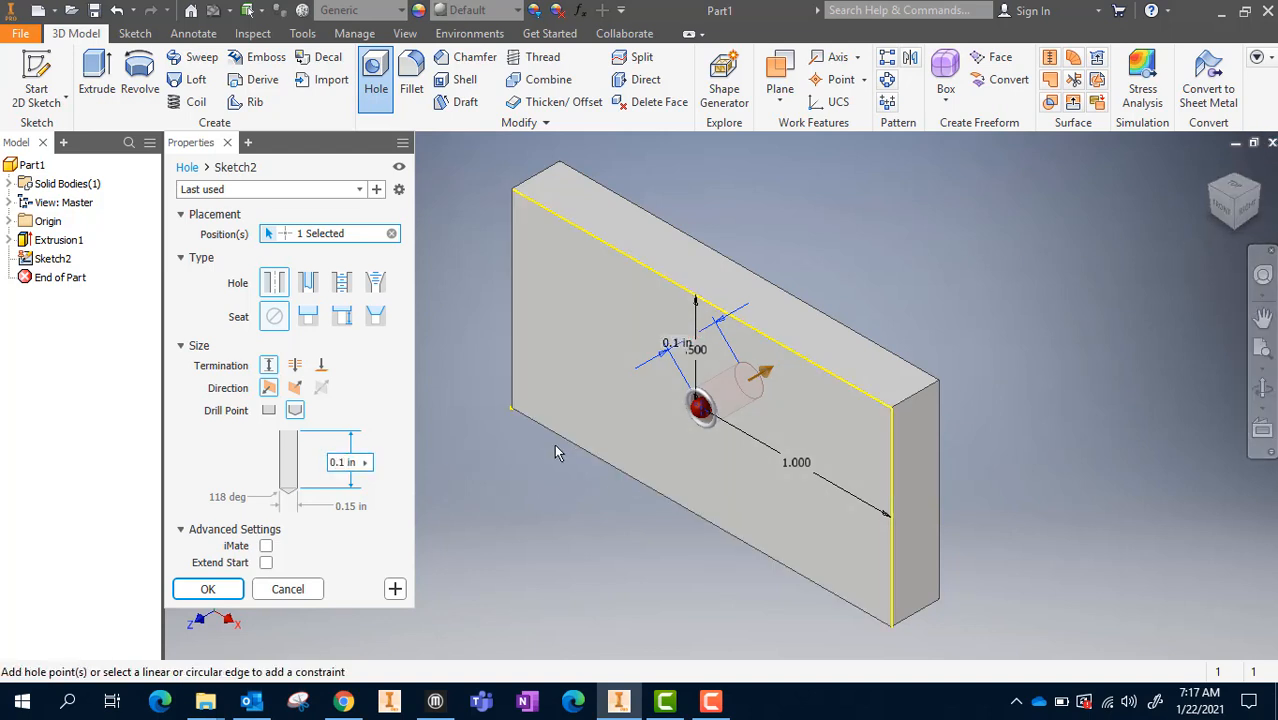
mouse_move(1238, 214)
mouse_down()
mouse_move(1193, 188)
mouse_move(1224, 191)
mouse_move(1236, 213)
mouse_up()
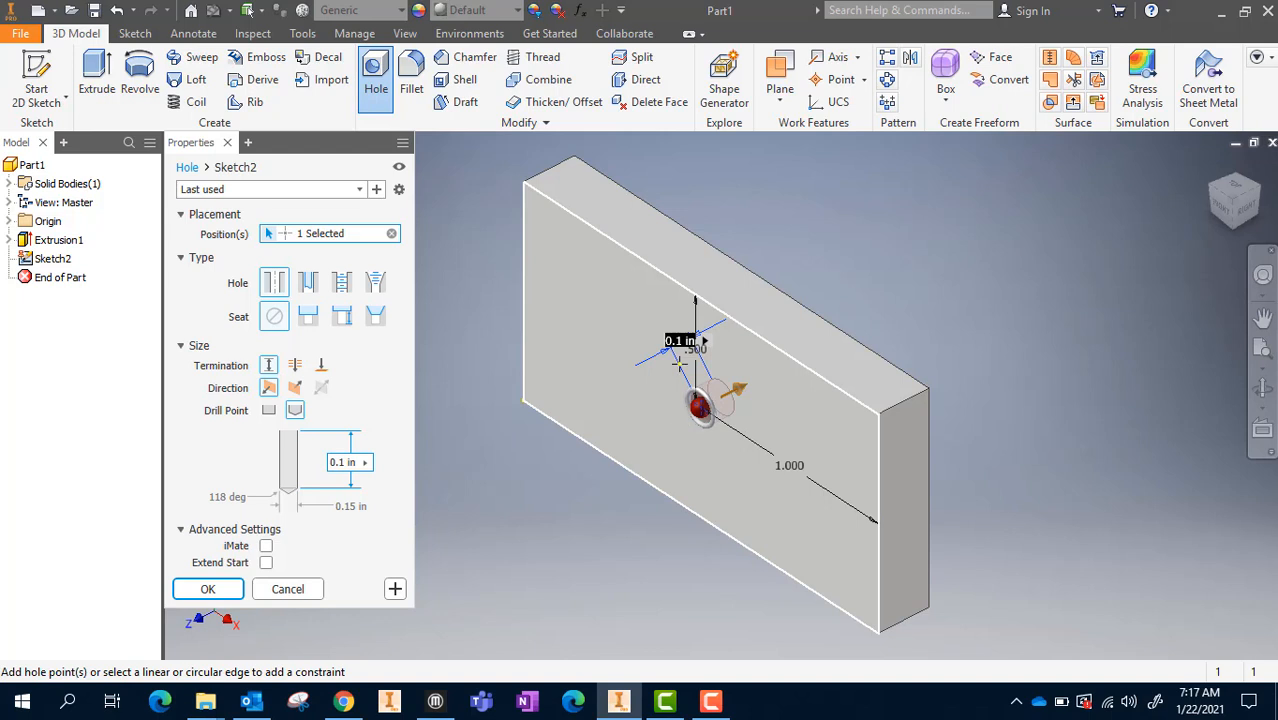
Try a 1 in diameter on the hole
click(351, 505)
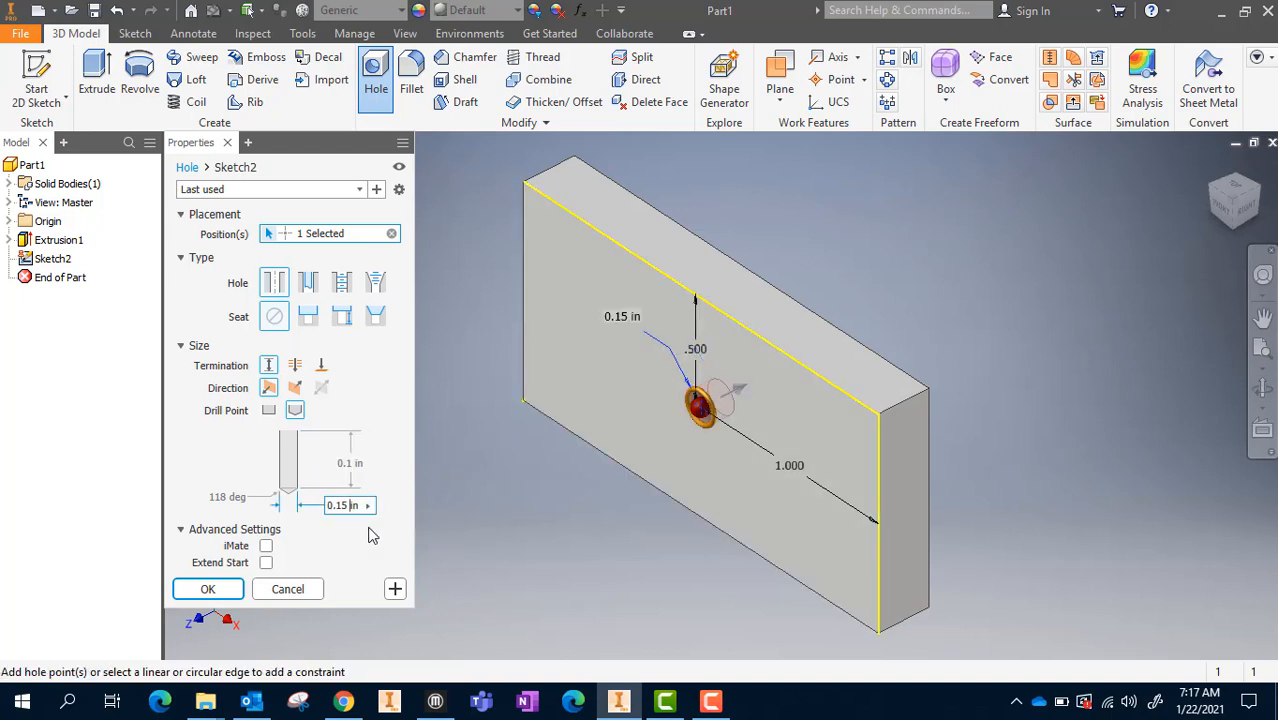
key(BackSpace)
key(BackSpace)
key(BackSpace)
key(BackSpace)
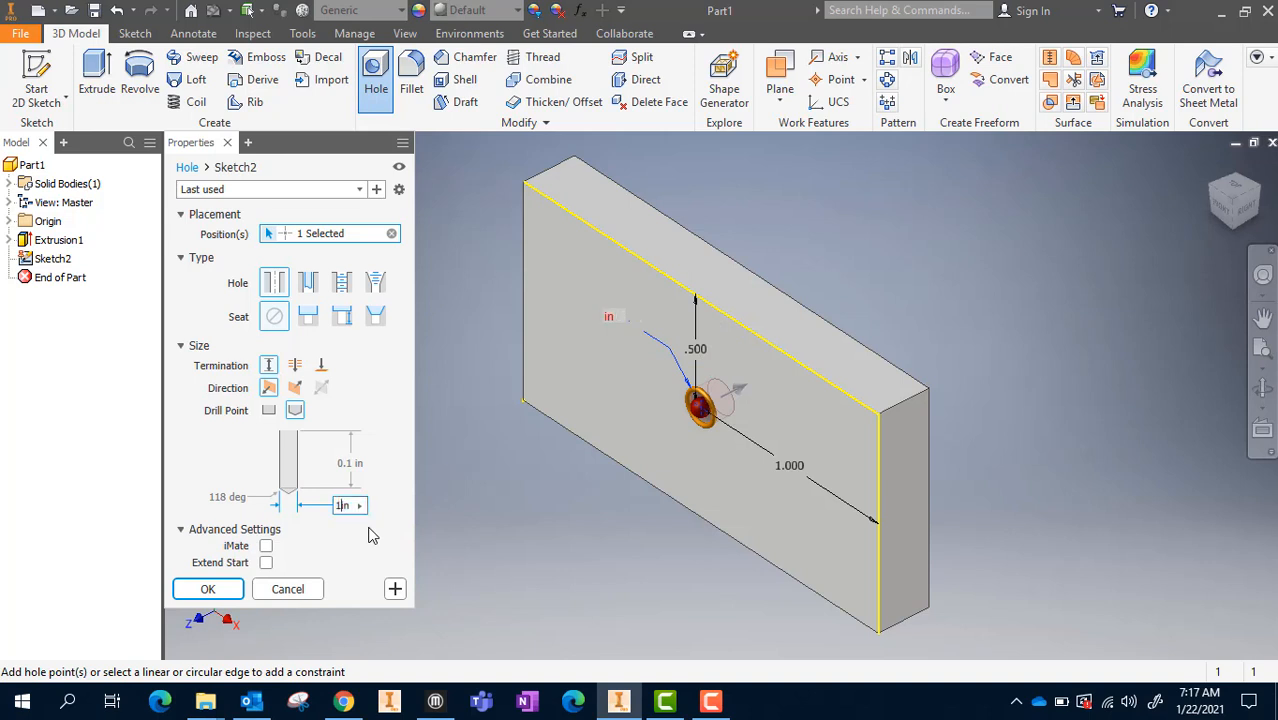
text(1)
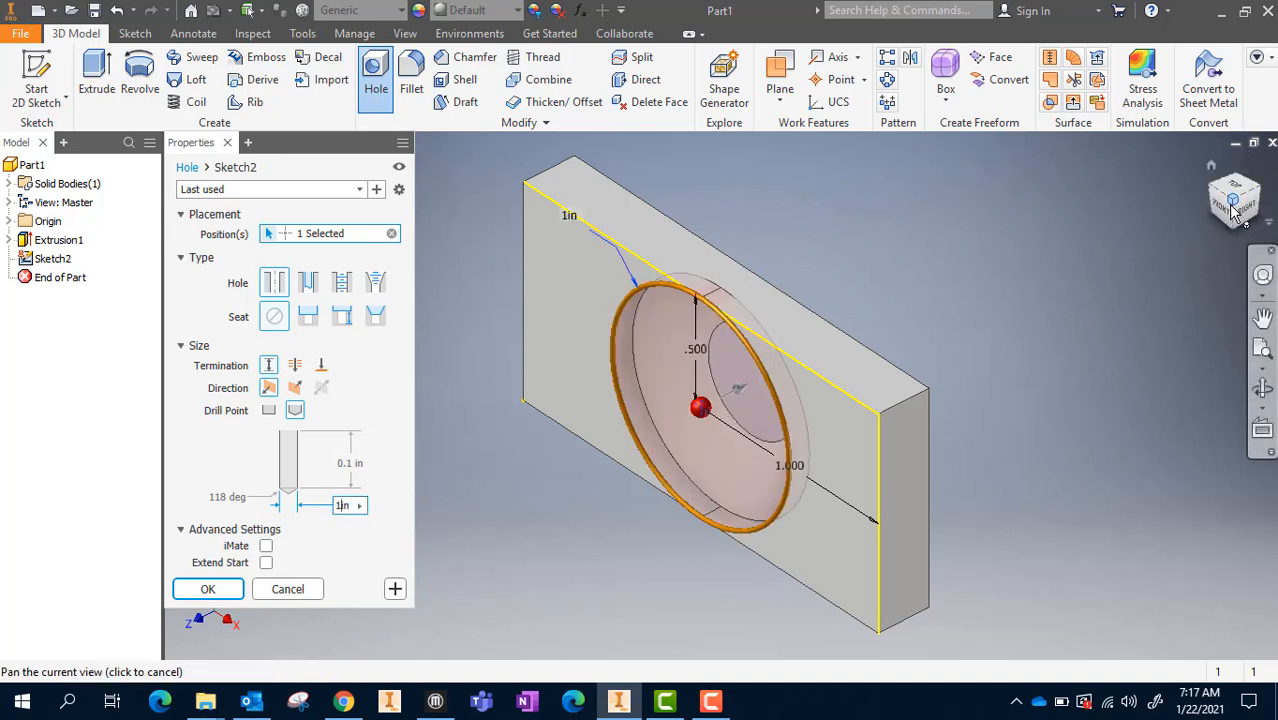
mouse_move(1235, 204)
mouse_down()
mouse_move(1275, 172)
mouse_move(1272, 222)
mouse_move(1240, 204)
mouse_up()
Set the hole's diameter to 0.751 in and create the hole
drag(338, 506, 353, 507)
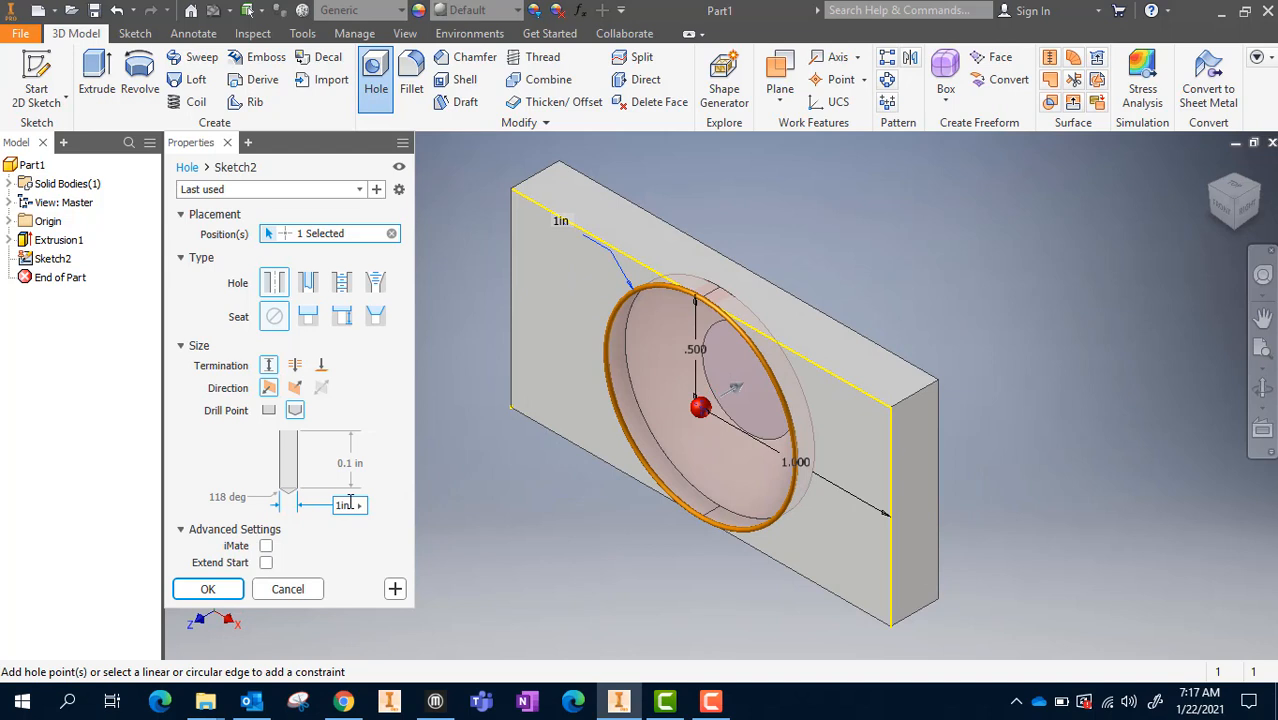
text(.75)
click(199, 591)
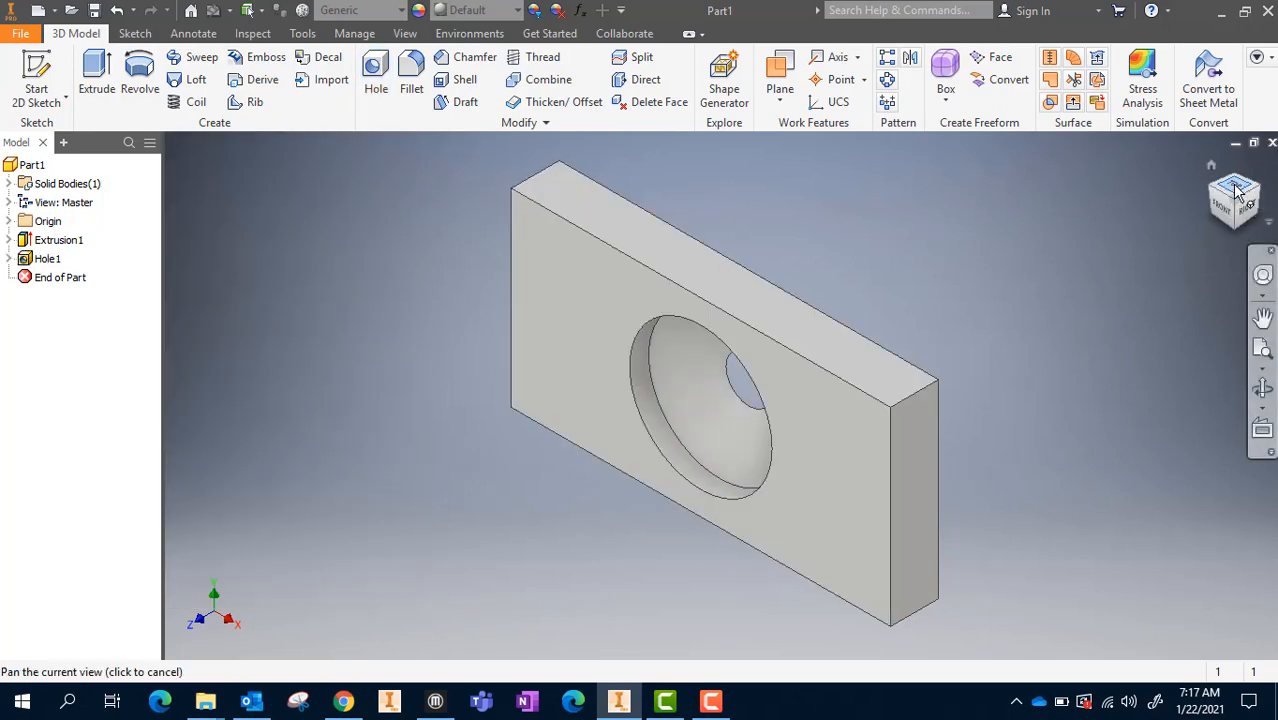
mouse_move(1225, 203)
mouse_down()
mouse_move(1246, 190)
mouse_move(1242, 214)
mouse_move(1160, 262)
mouse_move(1162, 208)
mouse_move(1208, 222)
mouse_move(1245, 200)
mouse_move(1243, 215)
mouse_up()
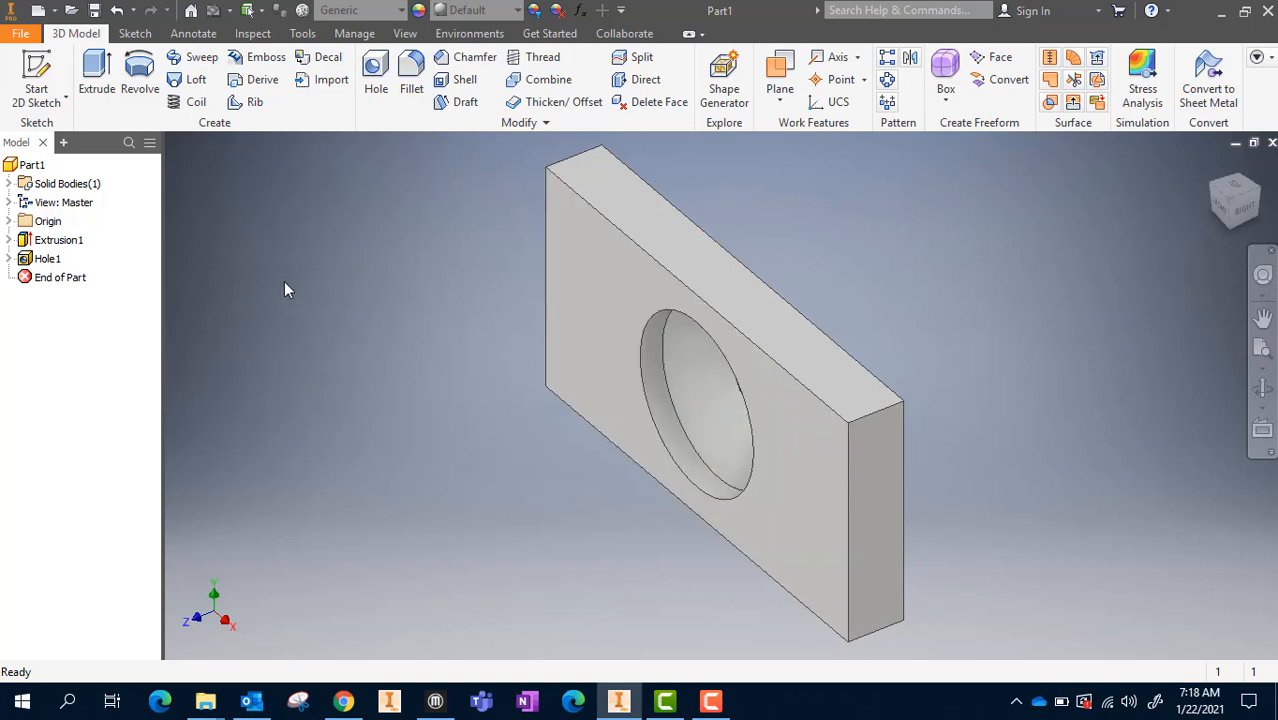
Start a sketch on the plate's large front face and dimension the diameter of the hole's outer circle
click(605, 318)
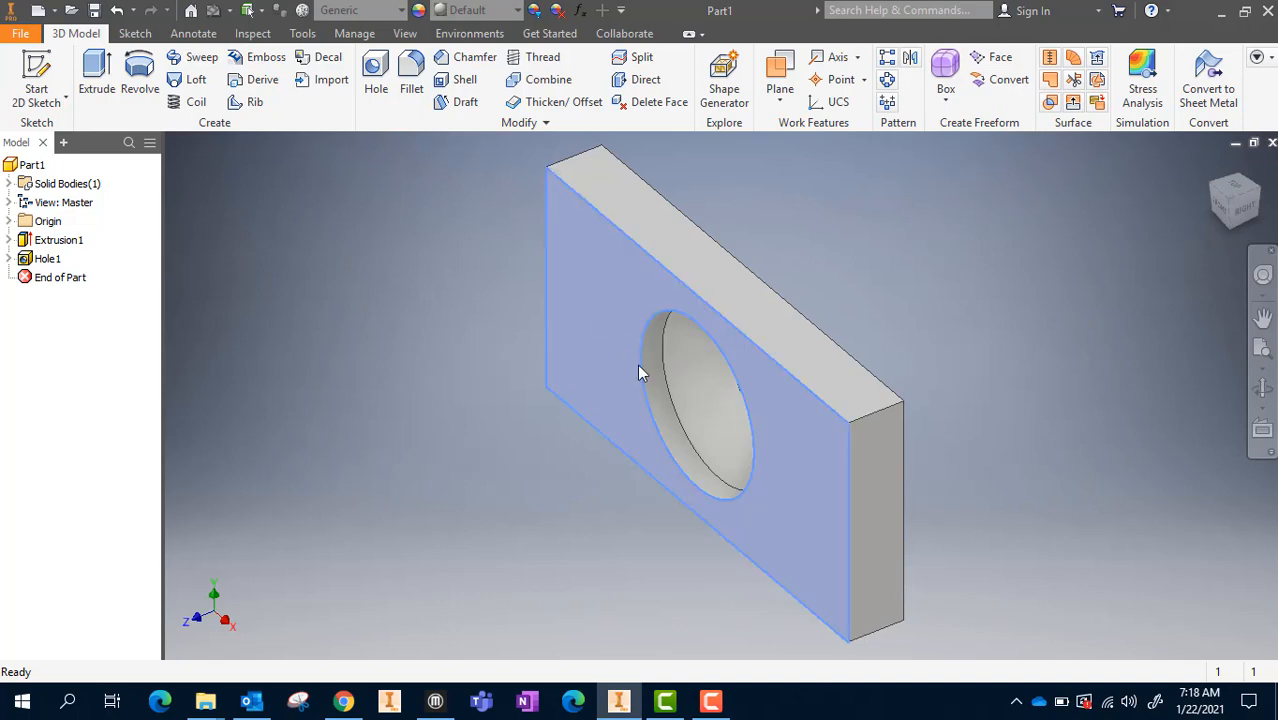
right_click(608, 316)
click(605, 369)
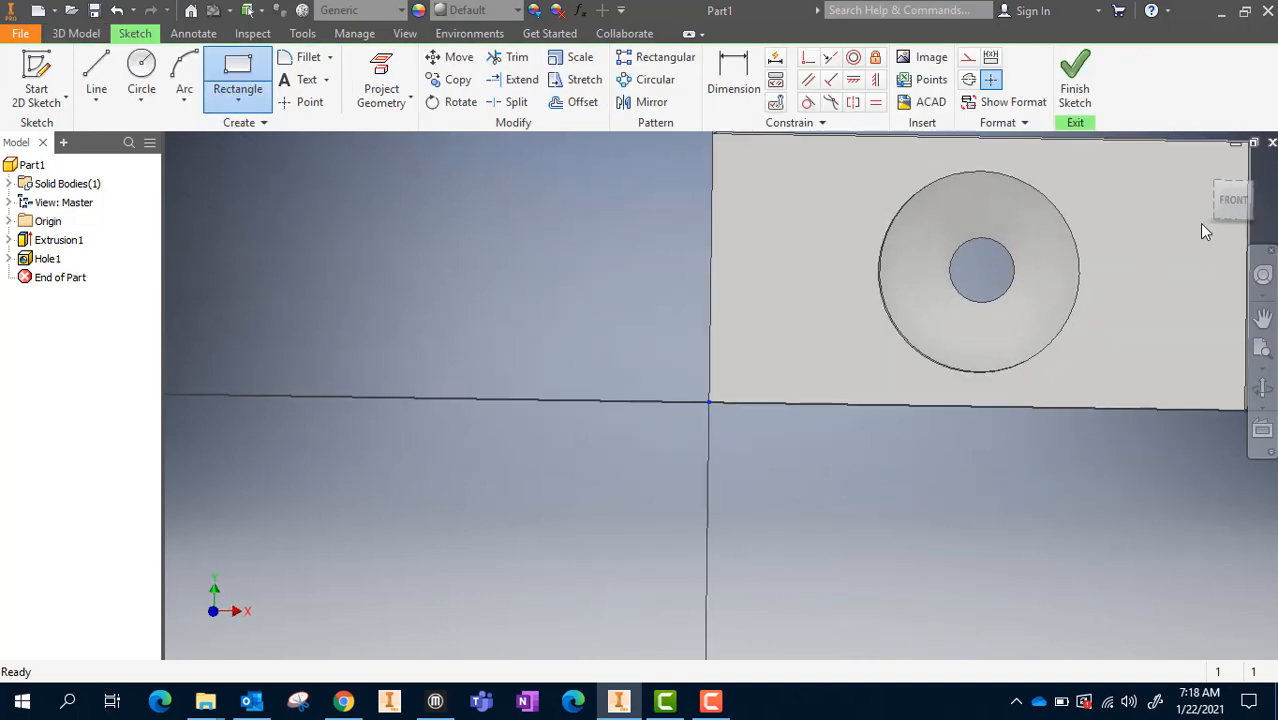
middle_drag(1055, 236, 557, 423)
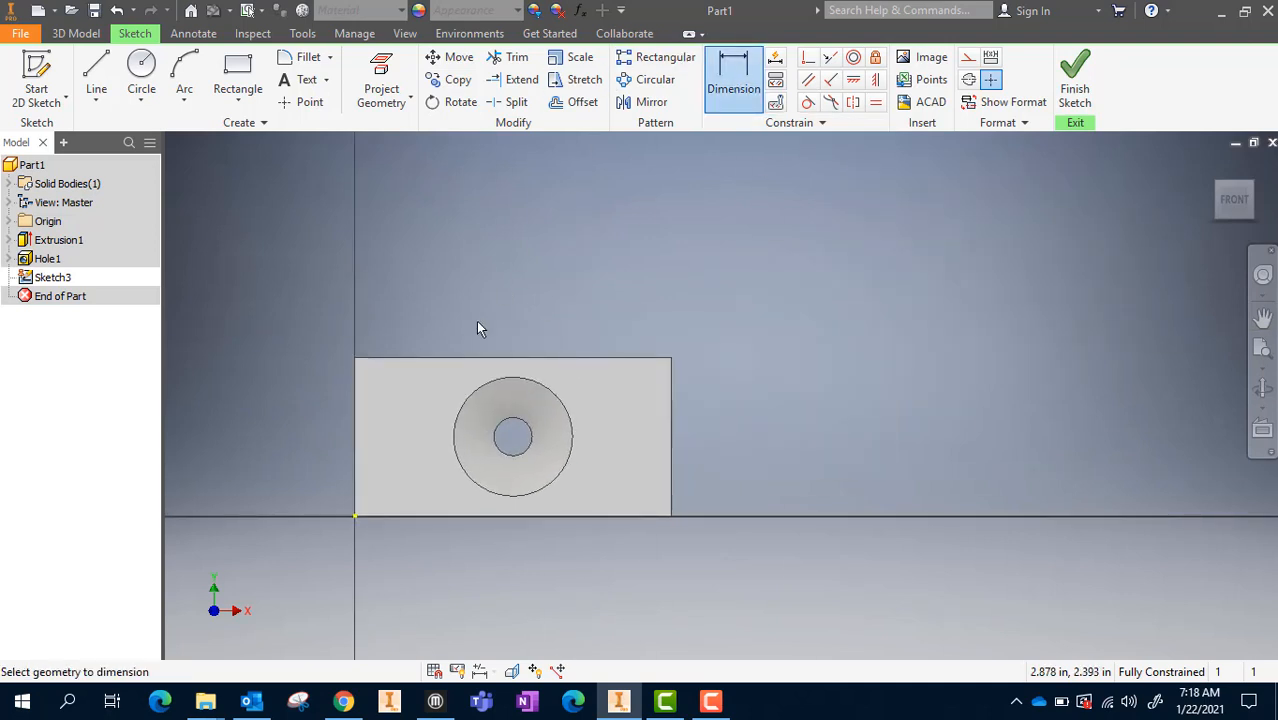
click(520, 378)
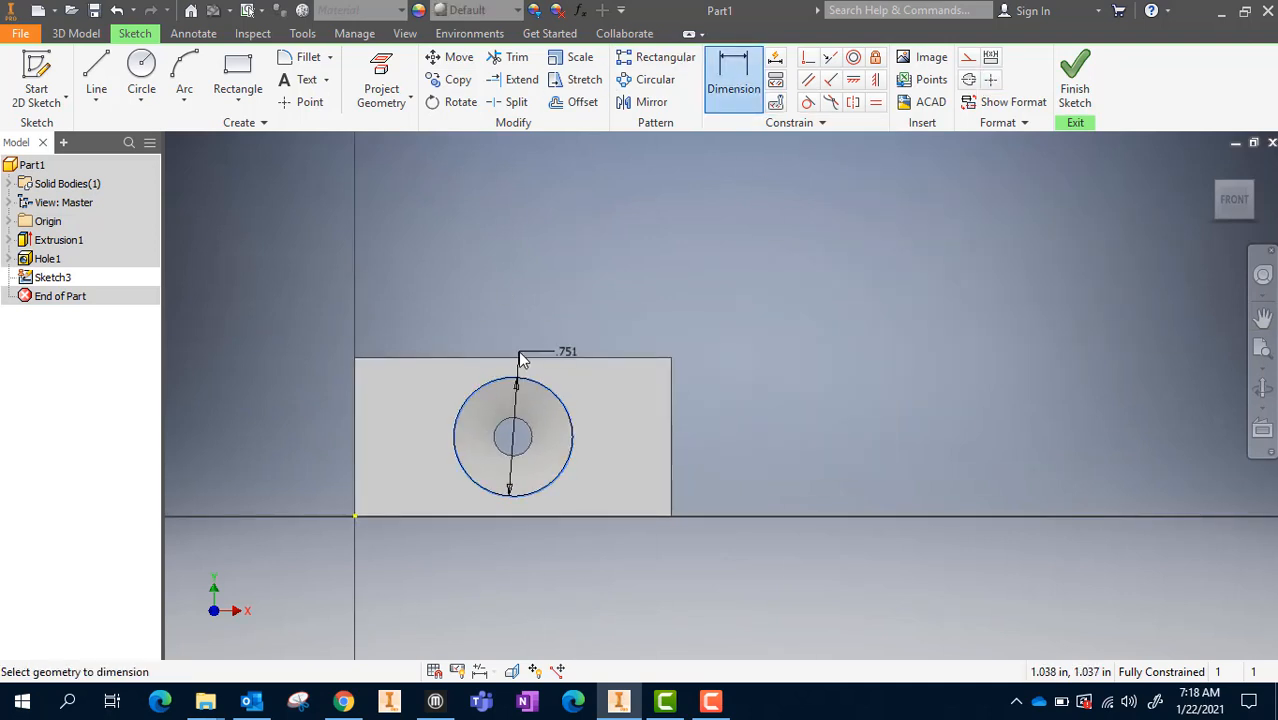
click(520, 358)
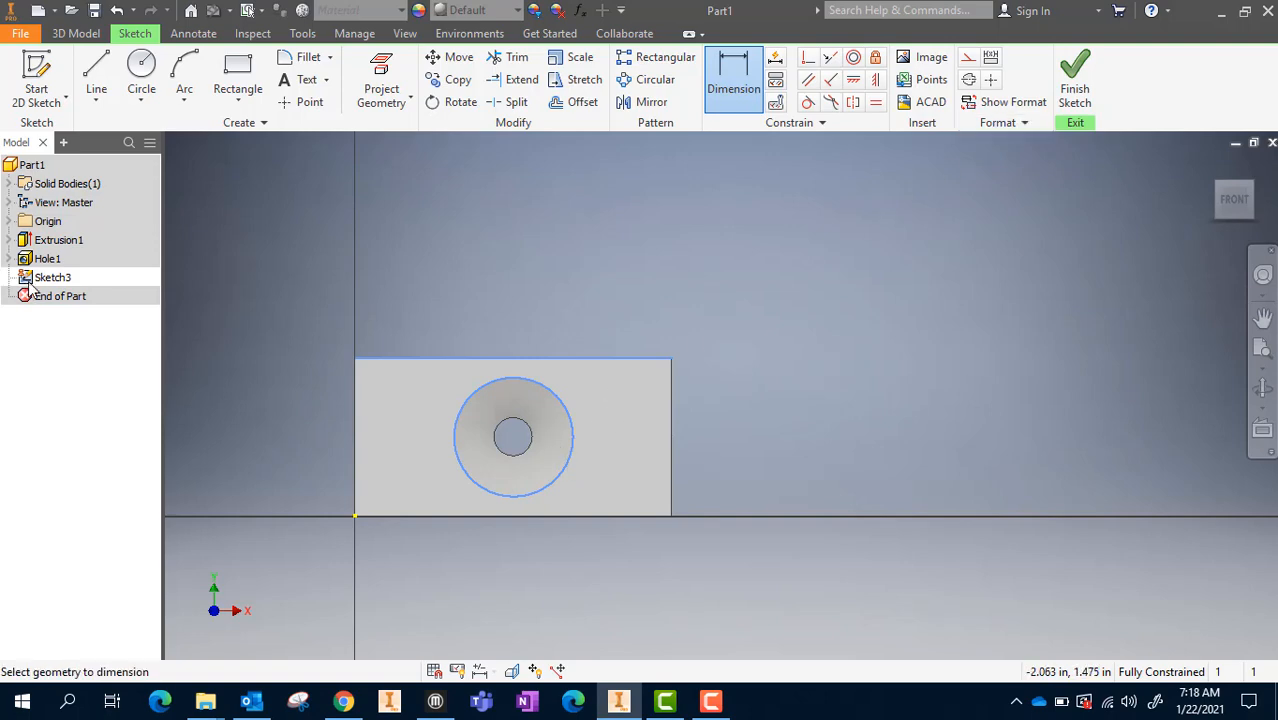
Finish the new sketch on the front face and delete it from the part
click(1075, 80)
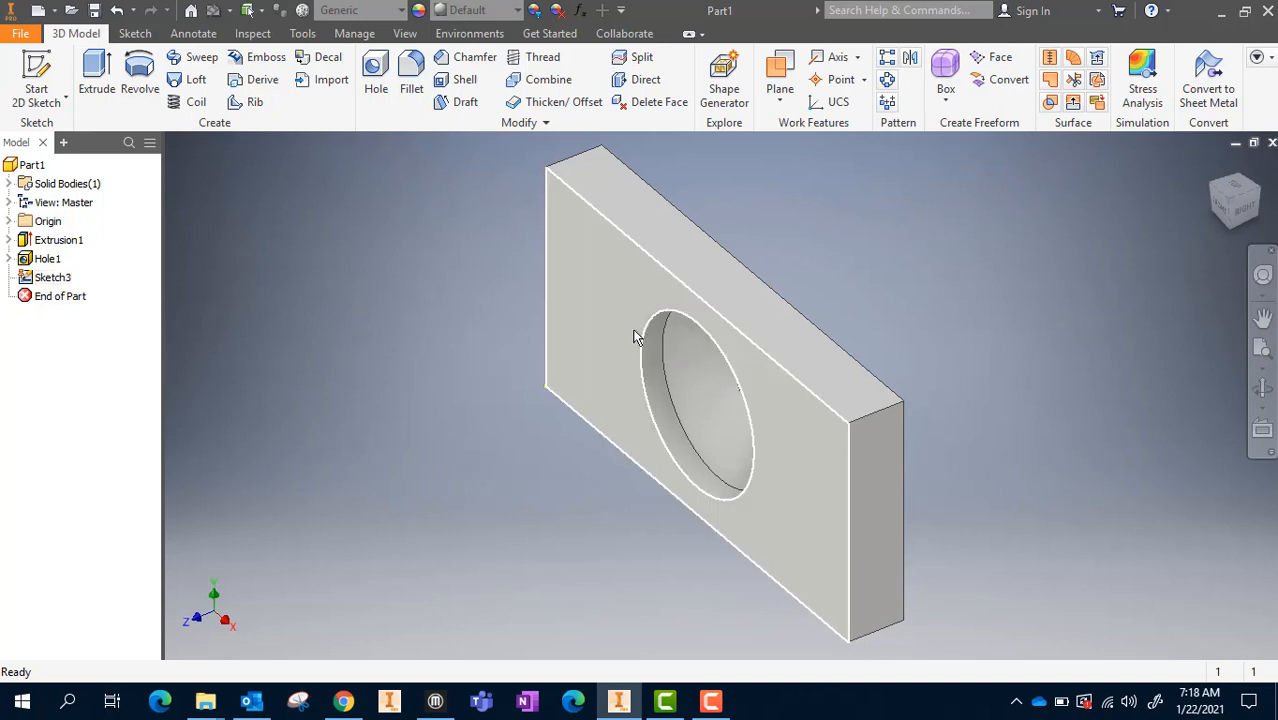
right_click(29, 283)
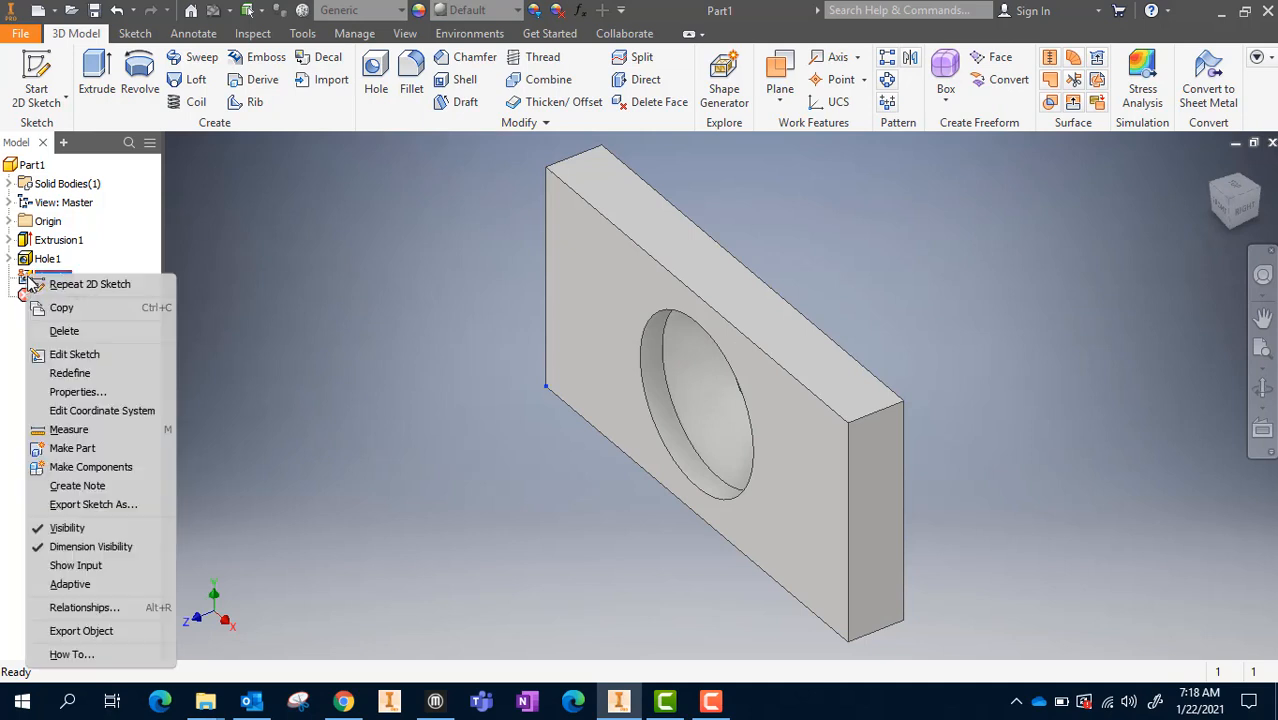
click(62, 331)
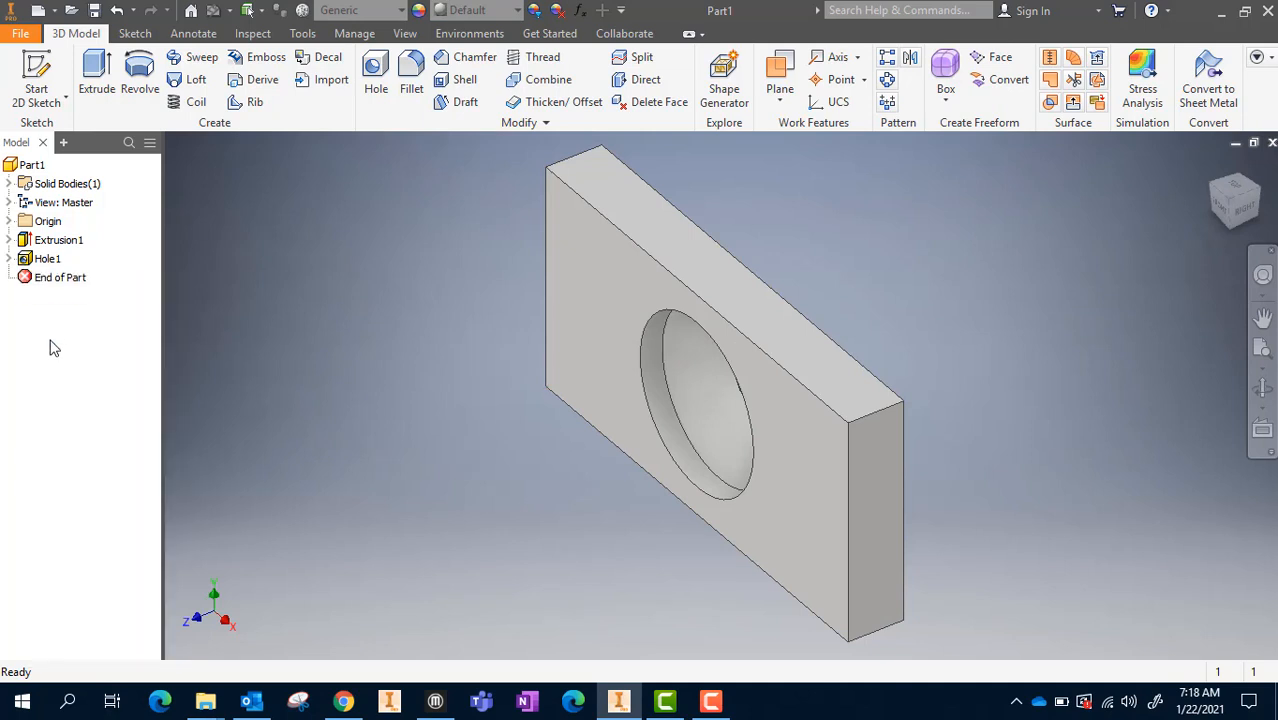
Edit the existing hole feature and set its diameter to 0.1 in
double_click(32, 260)
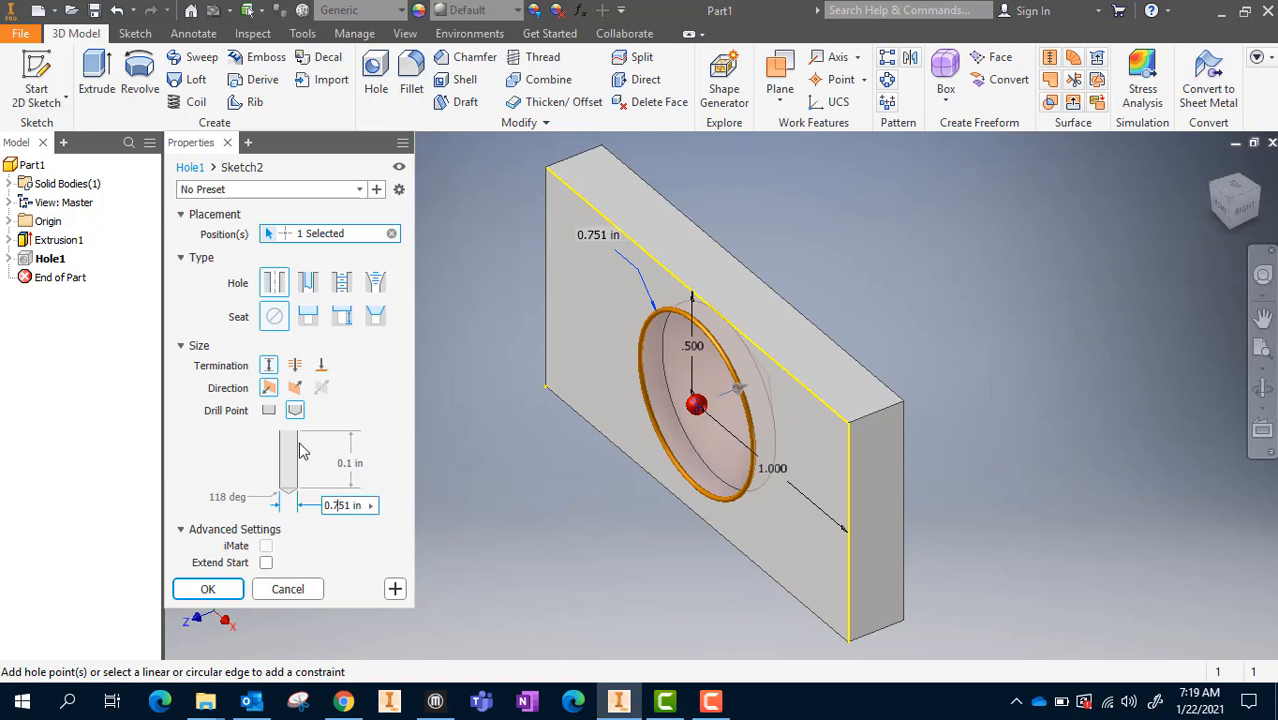
key(BackSpace)
key(BackSpace)
key(BackSpace)
key(BackSpace)
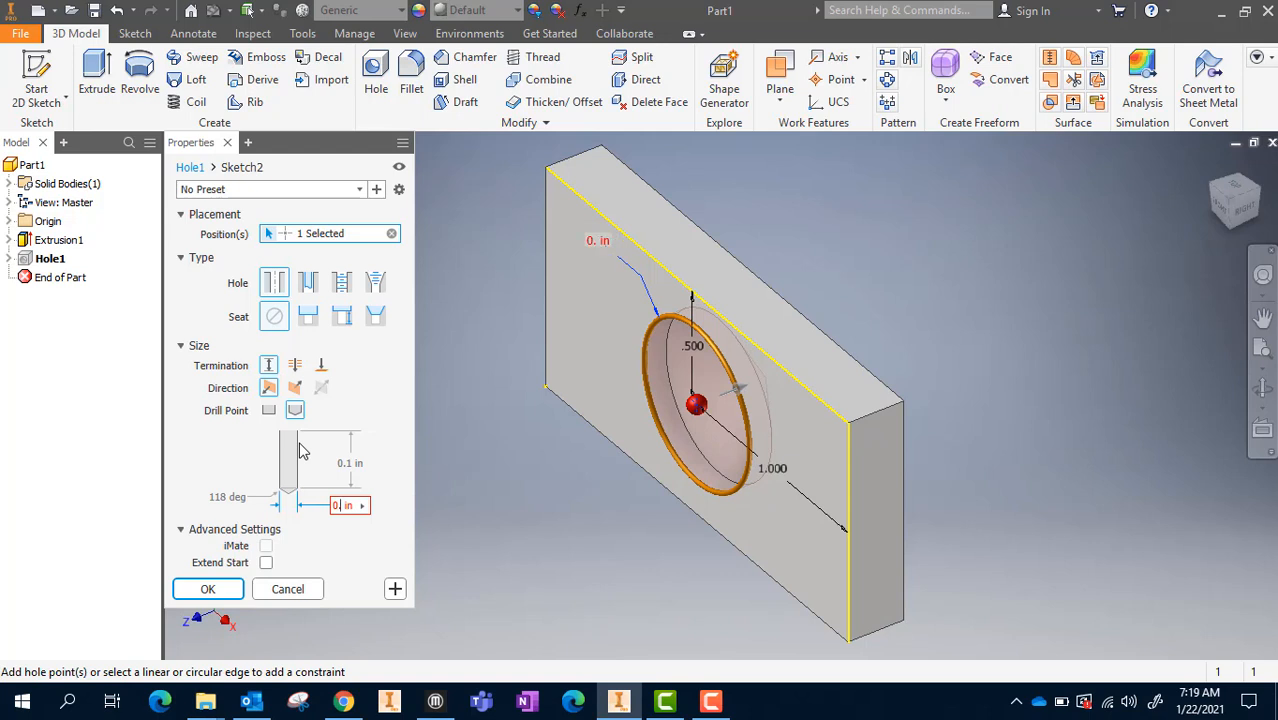
text(.1)
key(BackSpace)
key(BackSpace)
text(1)
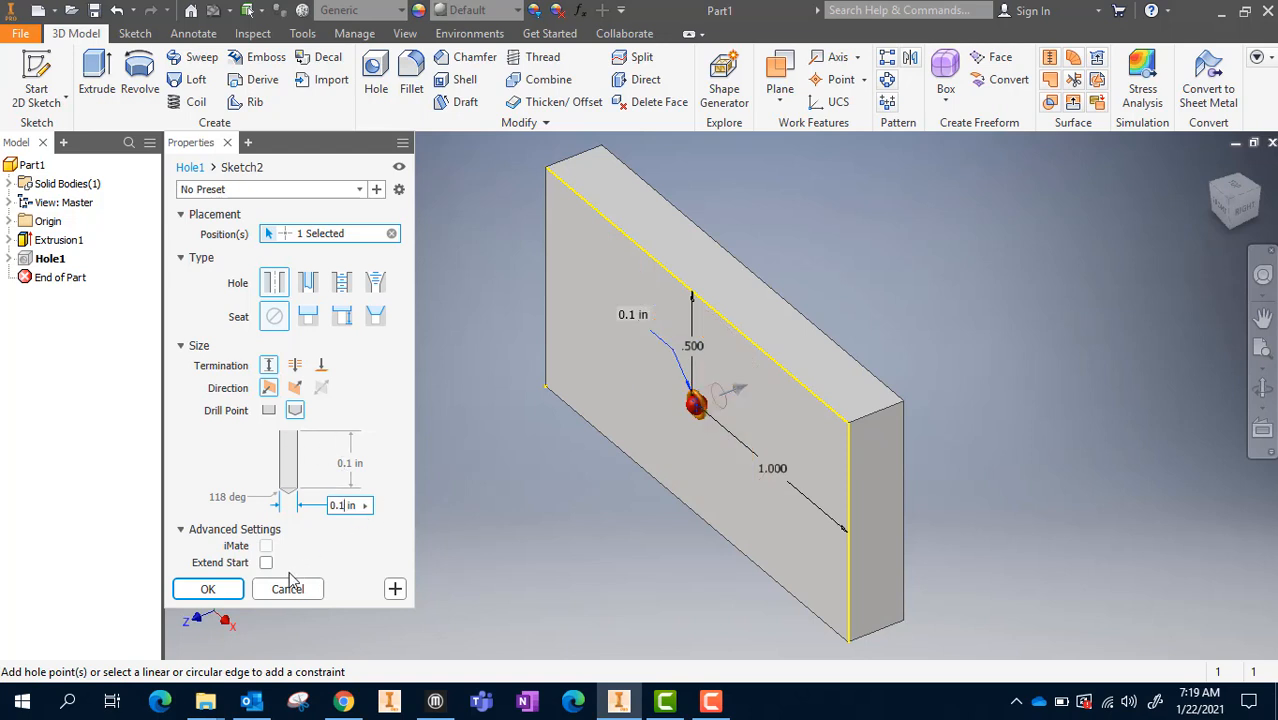
click(222, 590)
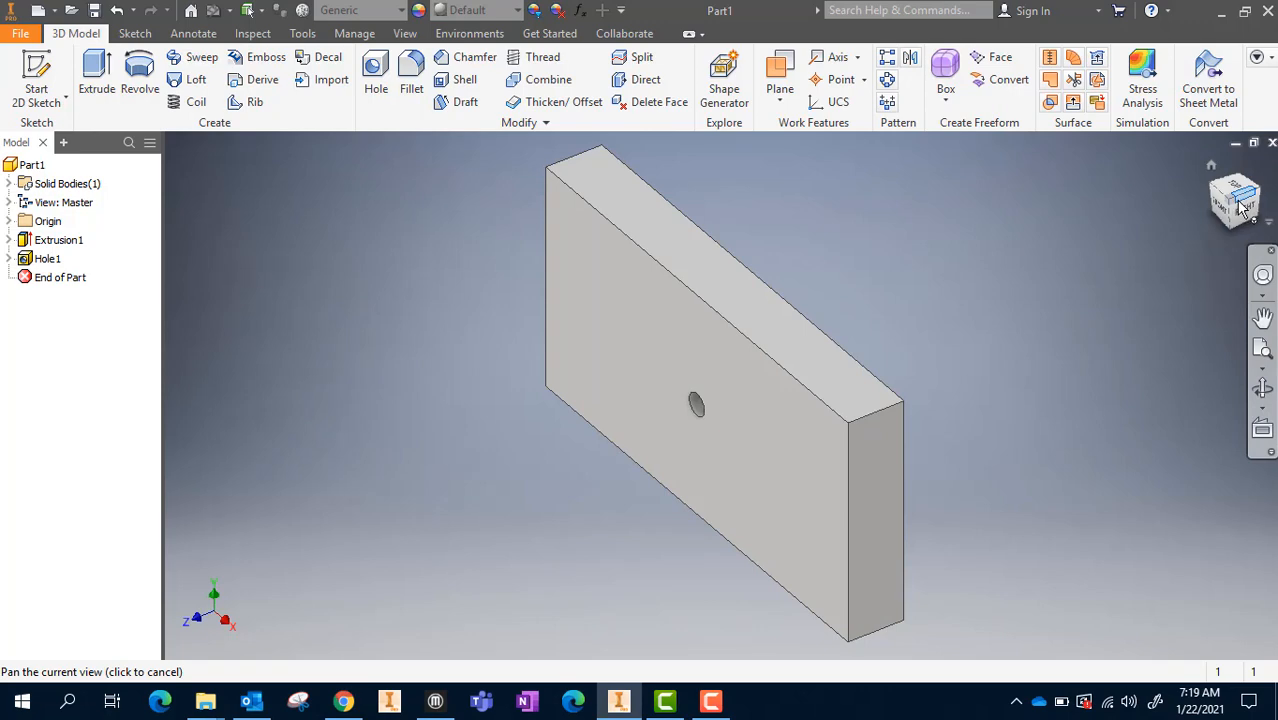
mouse_move(1241, 207)
mouse_down()
mouse_move(1270, 184)
mouse_move(1262, 214)
mouse_move(1165, 244)
mouse_move(1150, 205)
mouse_move(1205, 240)
mouse_move(1239, 209)
mouse_up()
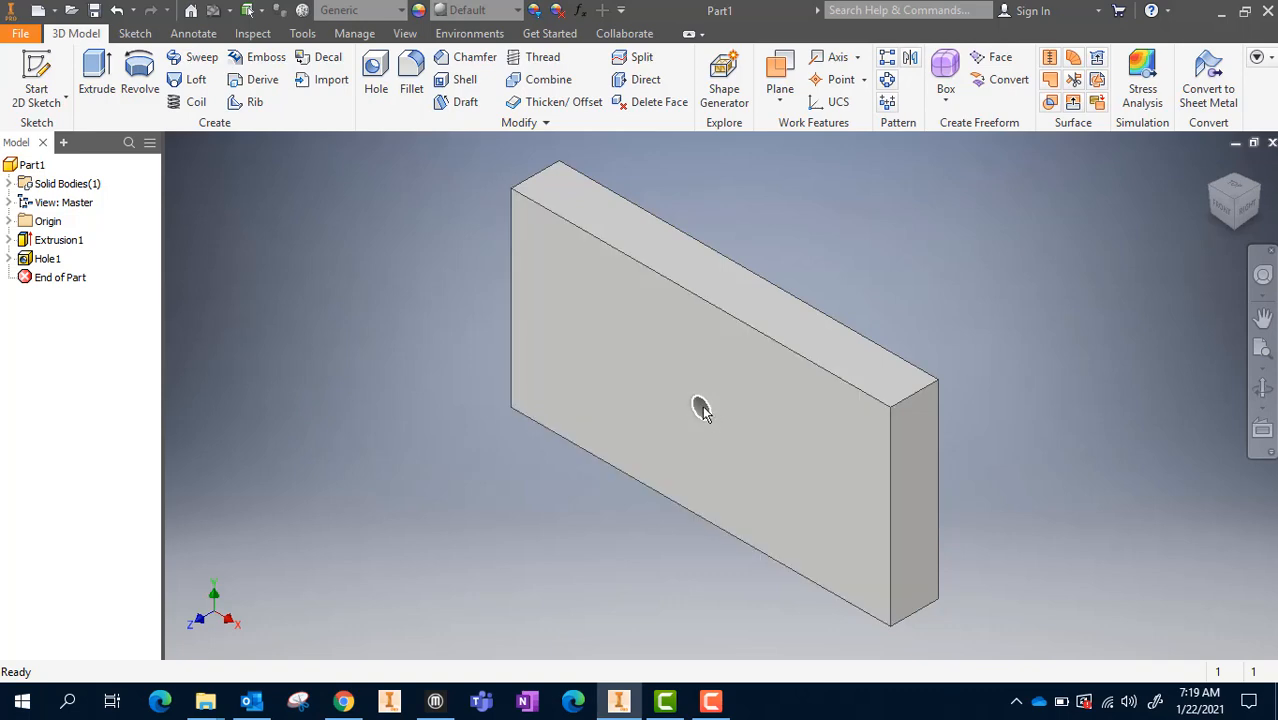
Edit the hole's placement sketch, setting the hole center 0.25 in from the plate's top edge, and finish the sketch
scroll(727, 416, up, 3)
scroll(727, 410, up, 2)
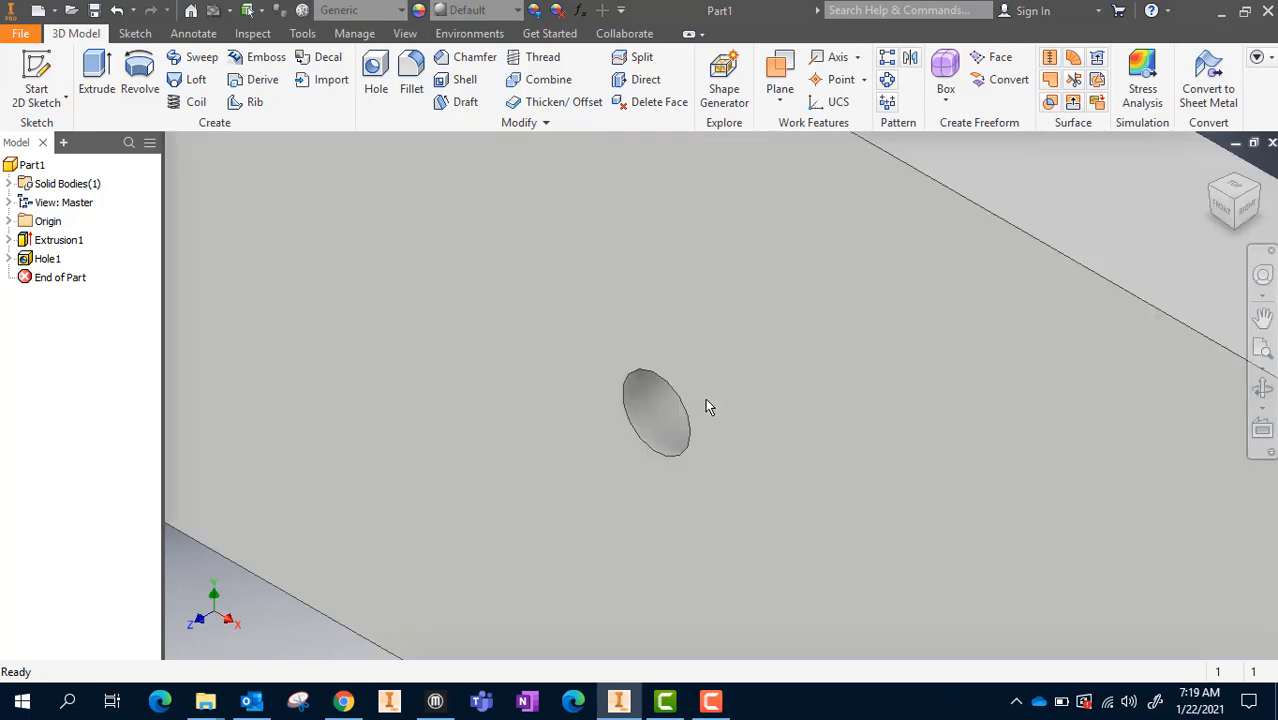
scroll(707, 405, down, 5)
scroll(710, 411, up, 4)
scroll(710, 412, up, 3)
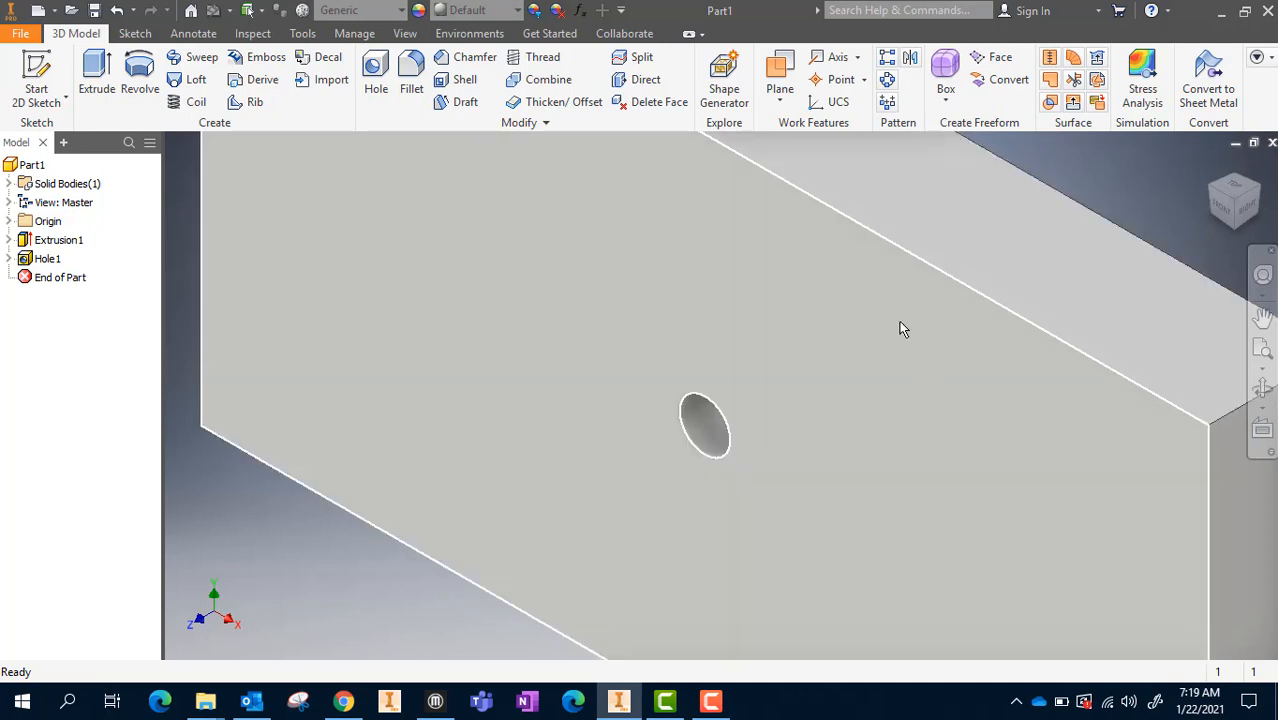
click(9, 259)
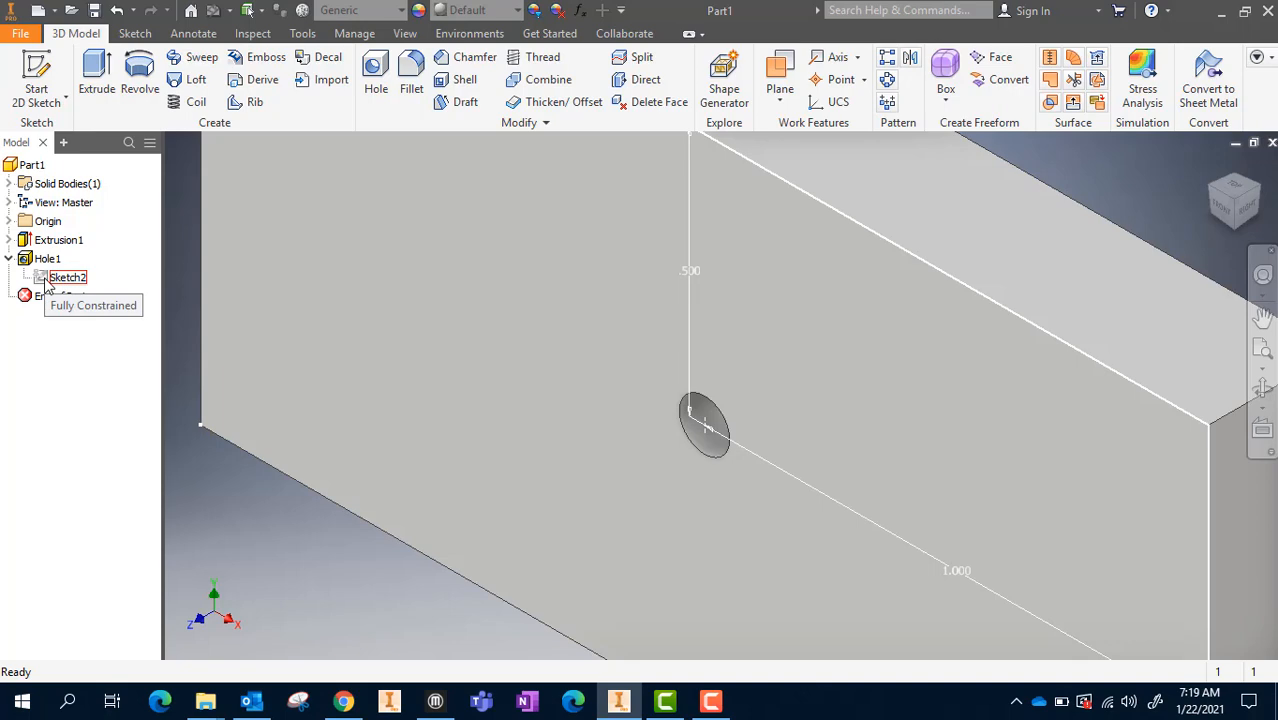
double_click(60, 278)
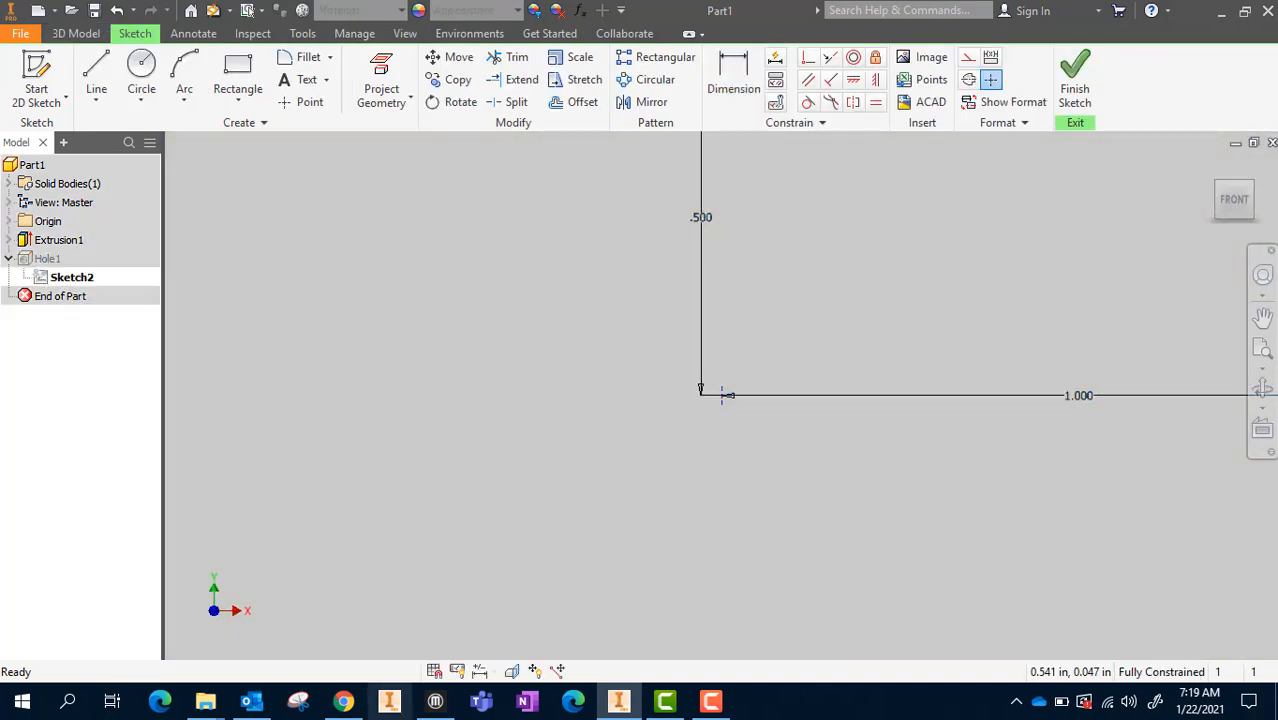
scroll(714, 521, up, 3)
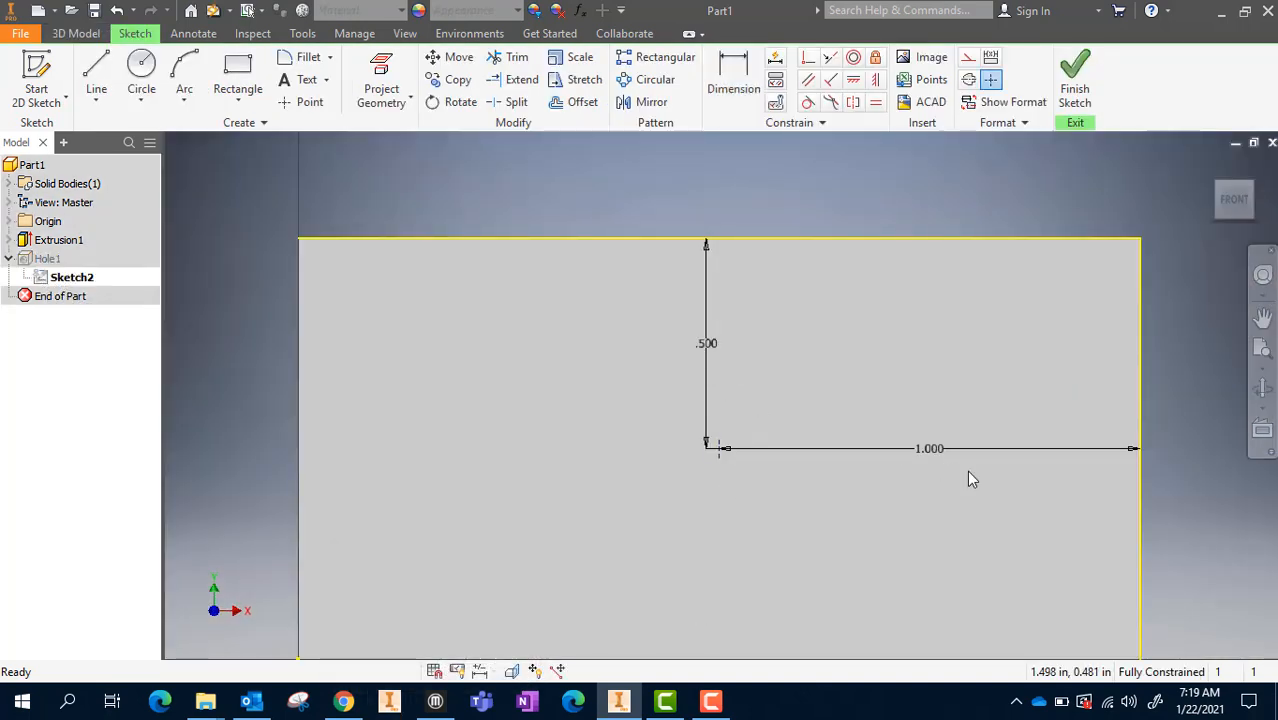
double_click(706, 344)
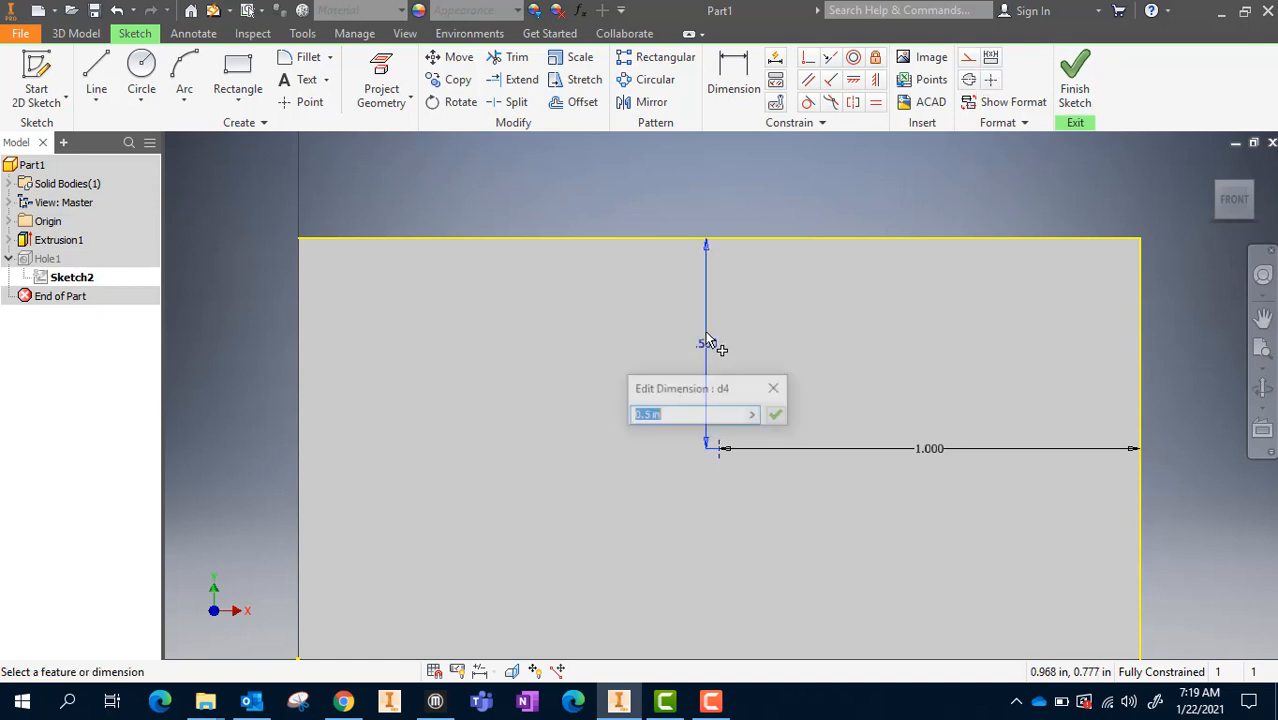
text(.25)
key(Return)
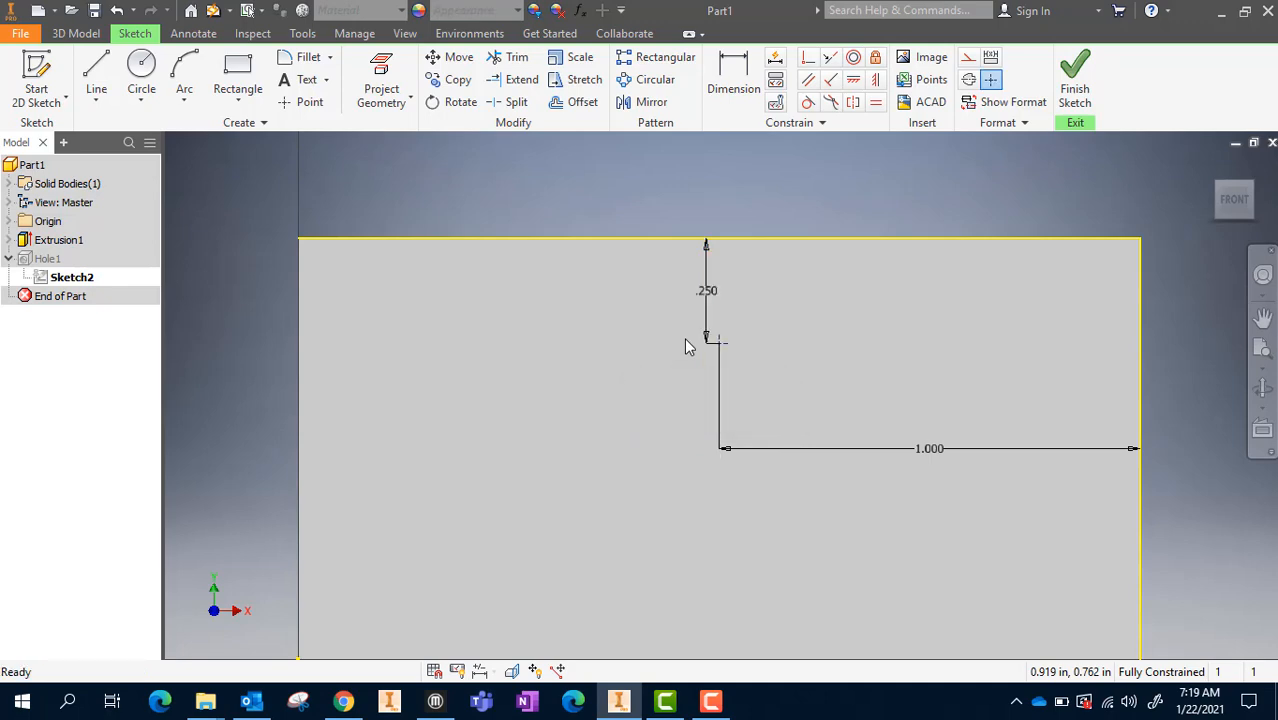
click(1080, 92)
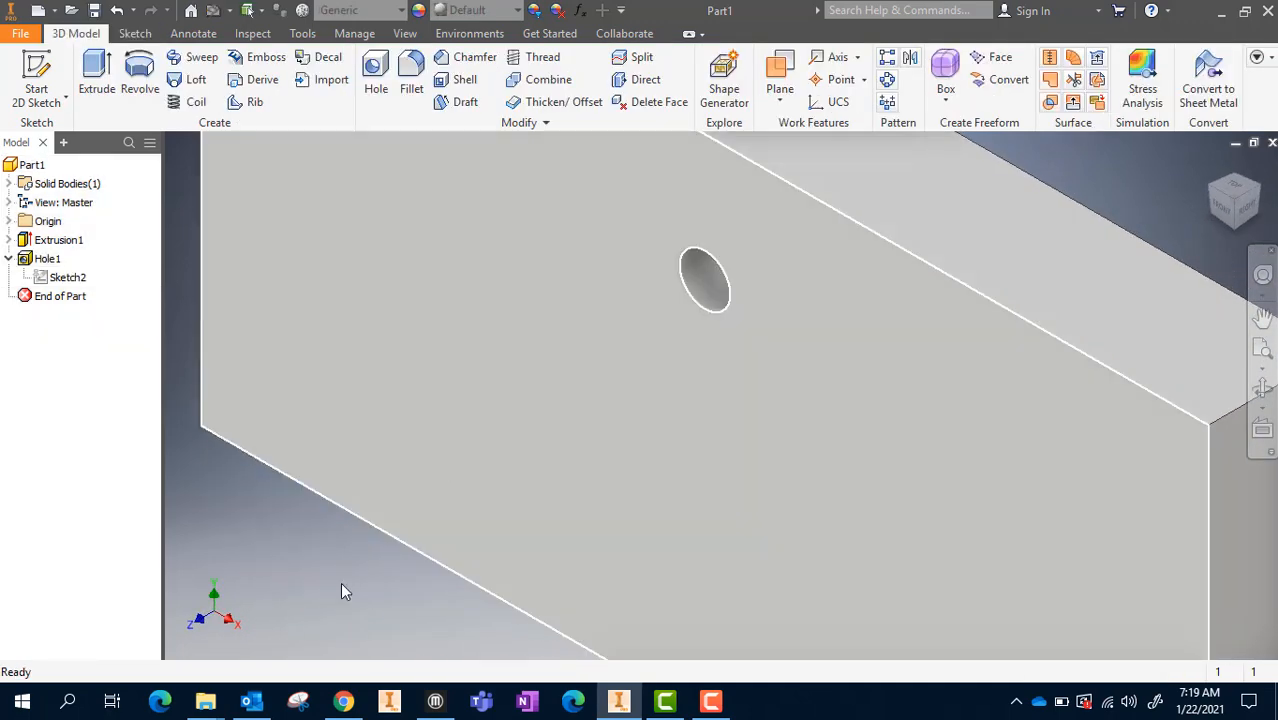
Reopen the hole feature's settings for review and close them without changing anything
double_click(30, 262)
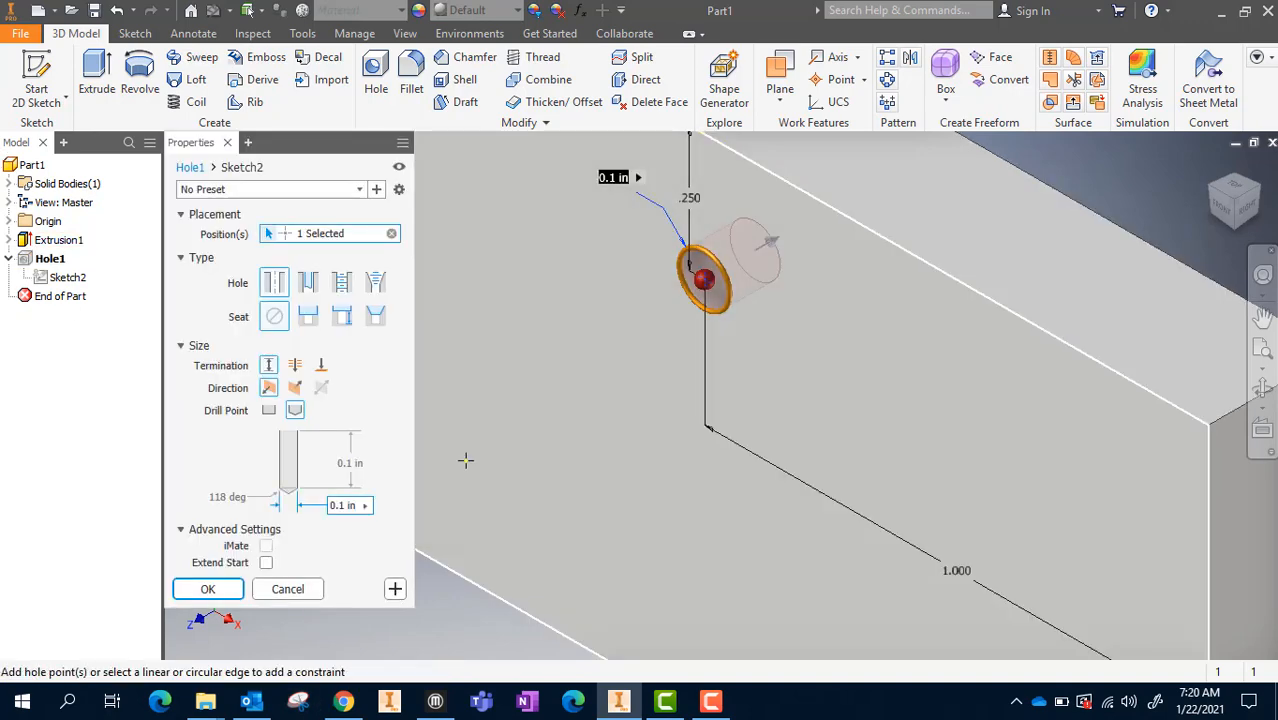
click(228, 143)
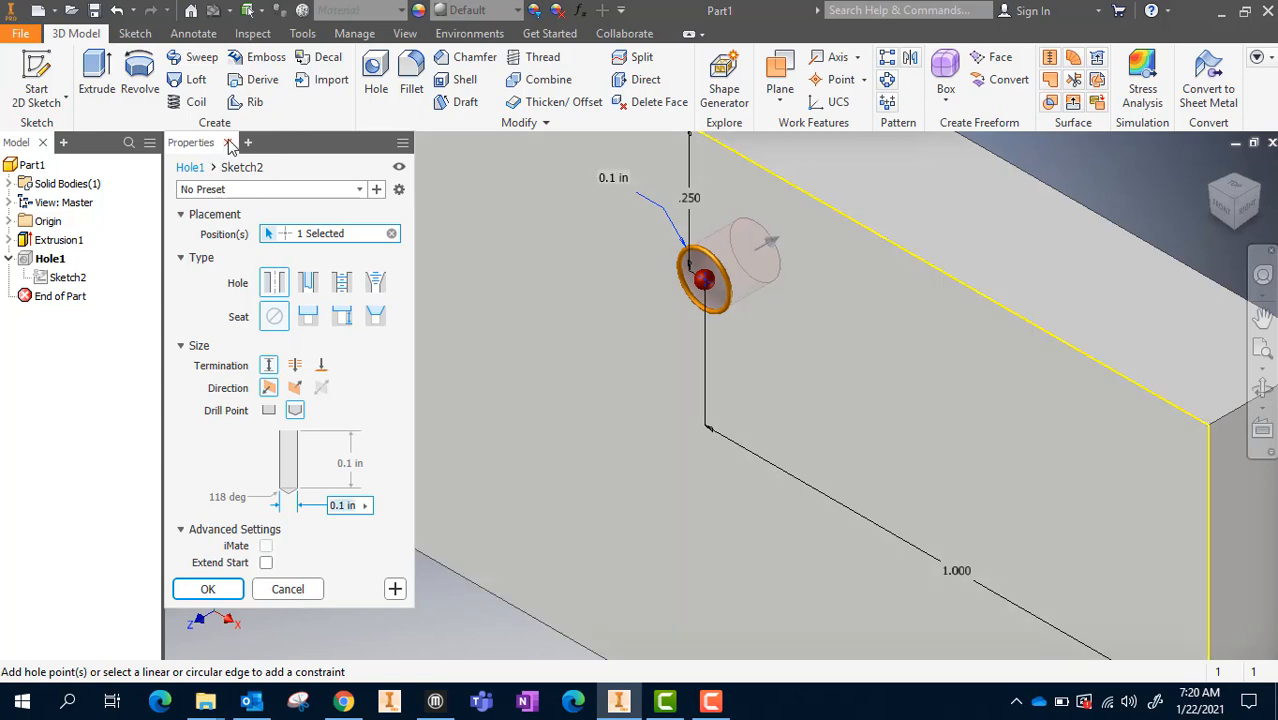
scroll(604, 368, up, 3)
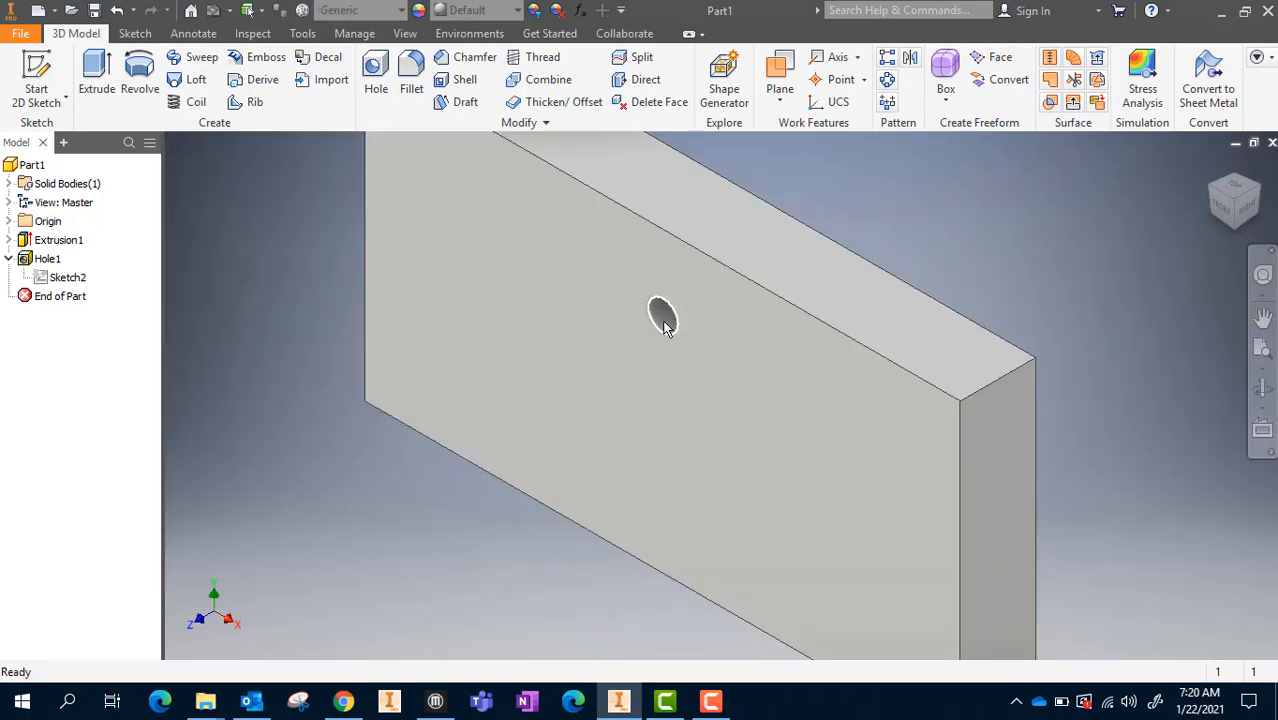
Start a new sketch on the plate's front face and place a point about 0.62 in from the left edge and 0.57 in below the top edge
right_click(490, 310)
click(499, 366)
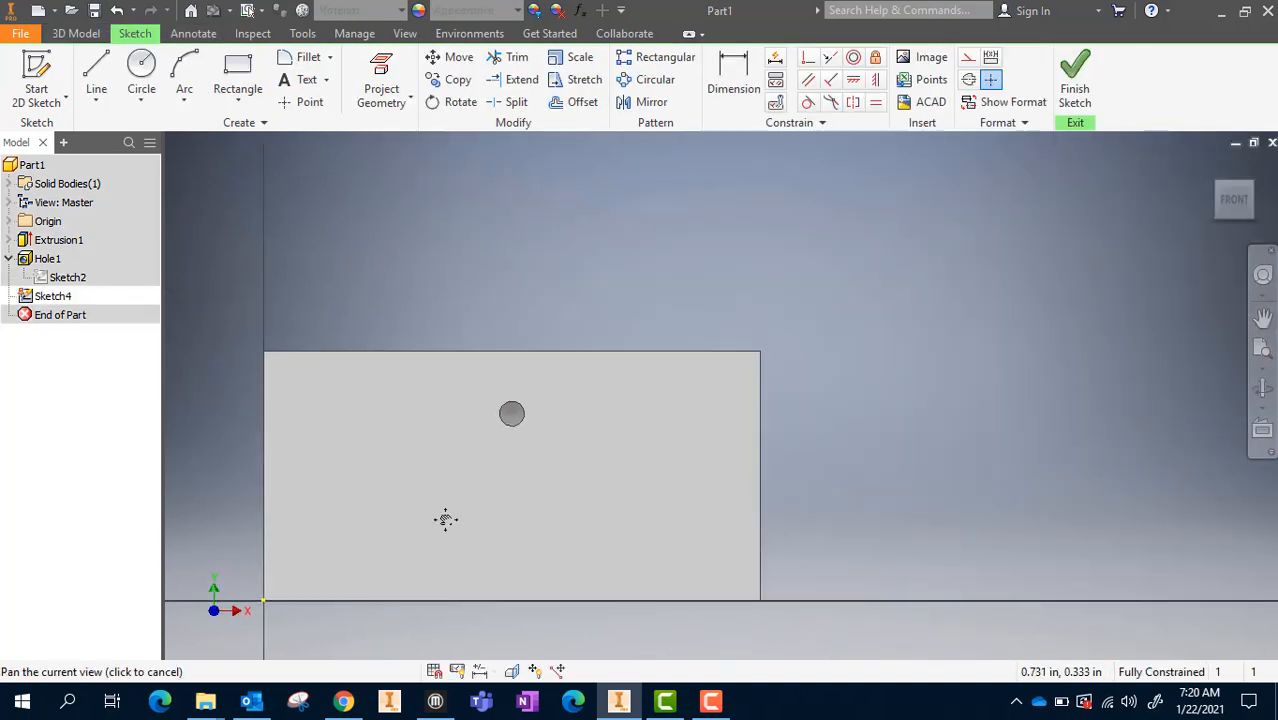
click(298, 104)
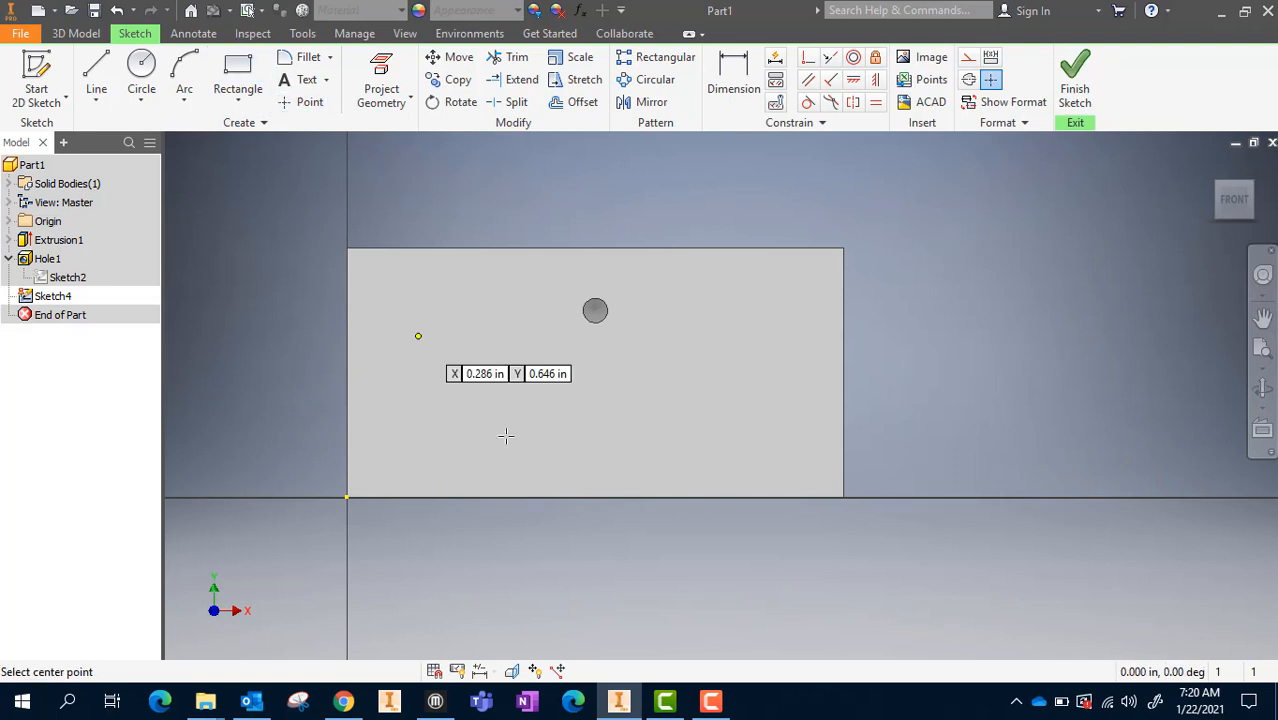
click(499, 389)
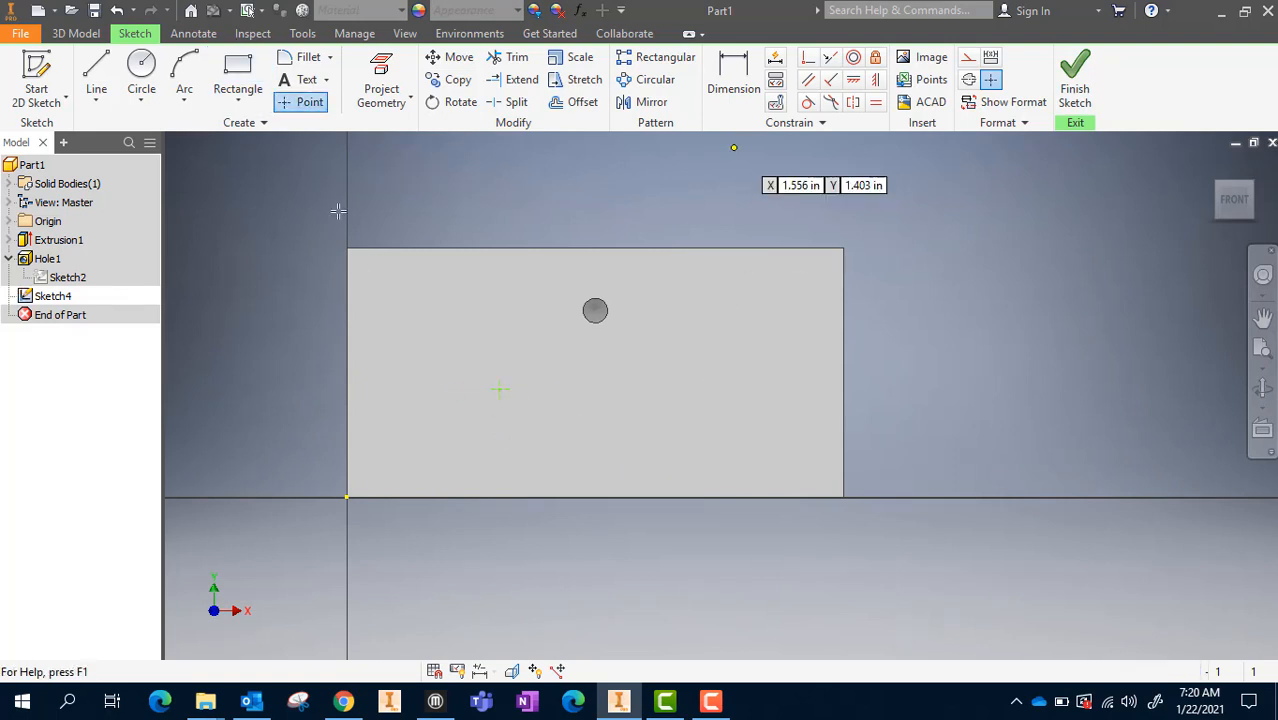
Dimension the point's vertical distance from the plate's top edge, keeping the distance as drawn
click(733, 80)
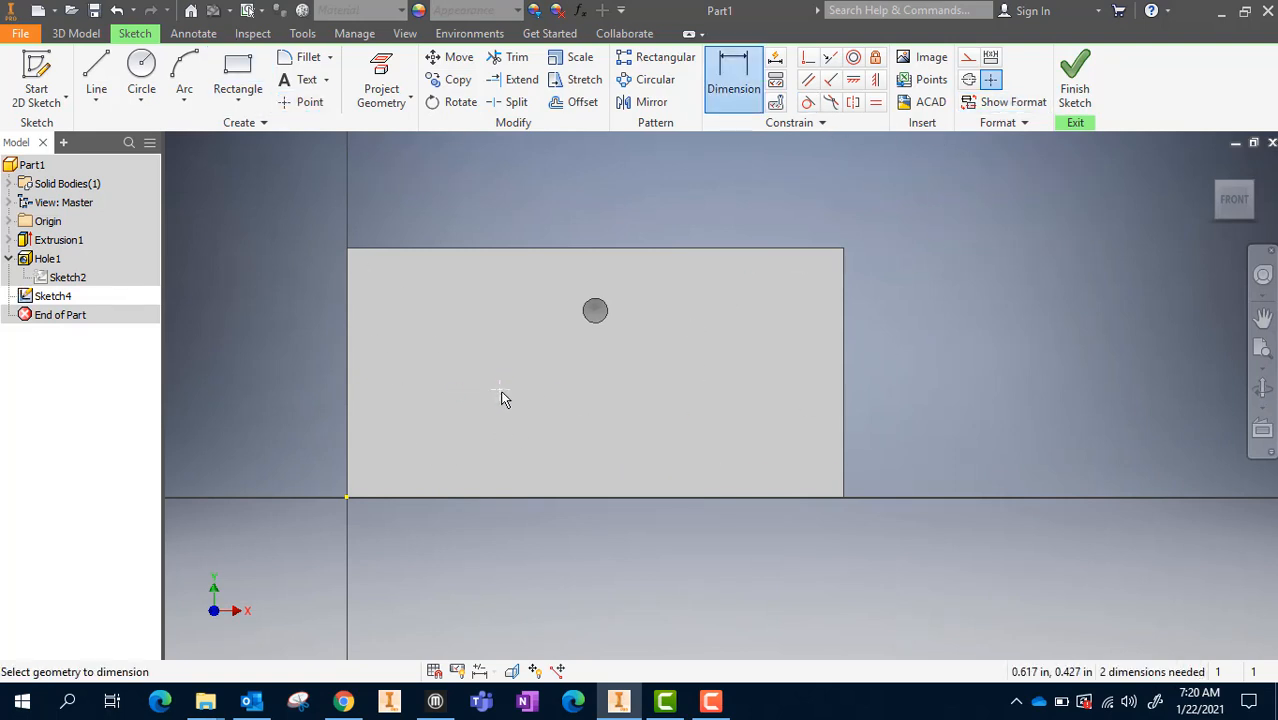
click(500, 390)
click(430, 250)
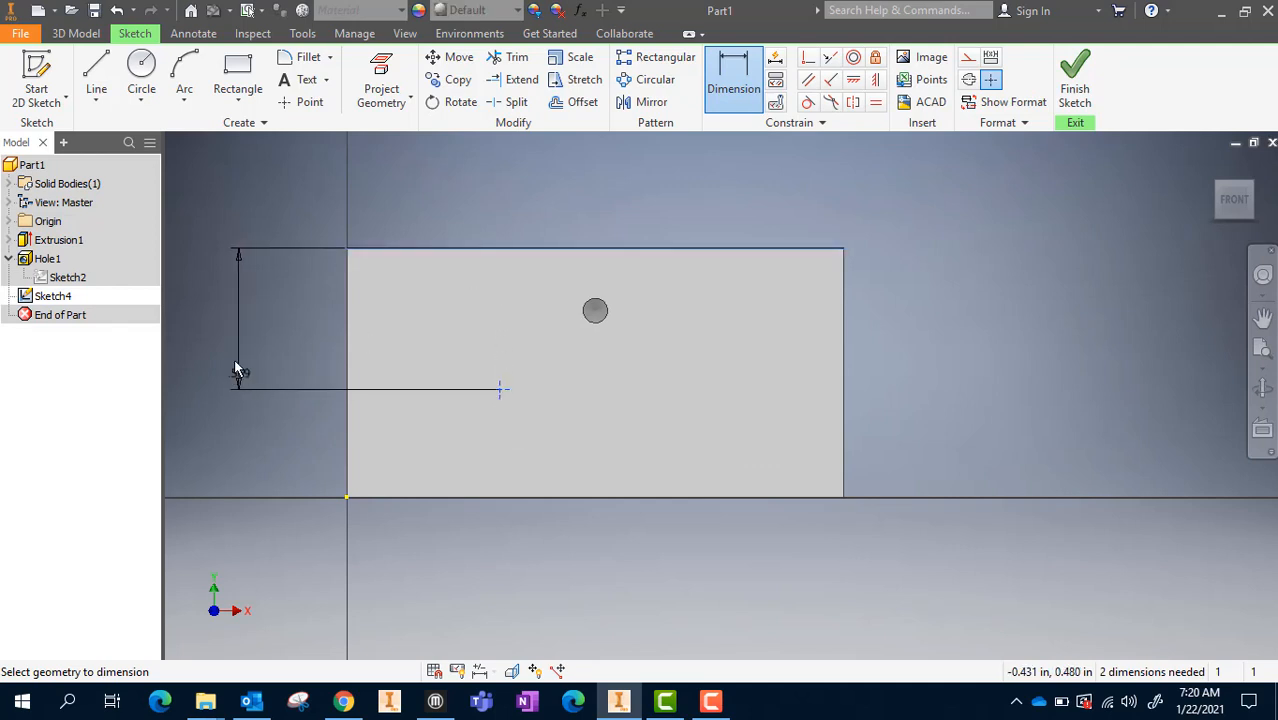
click(234, 340)
click(303, 409)
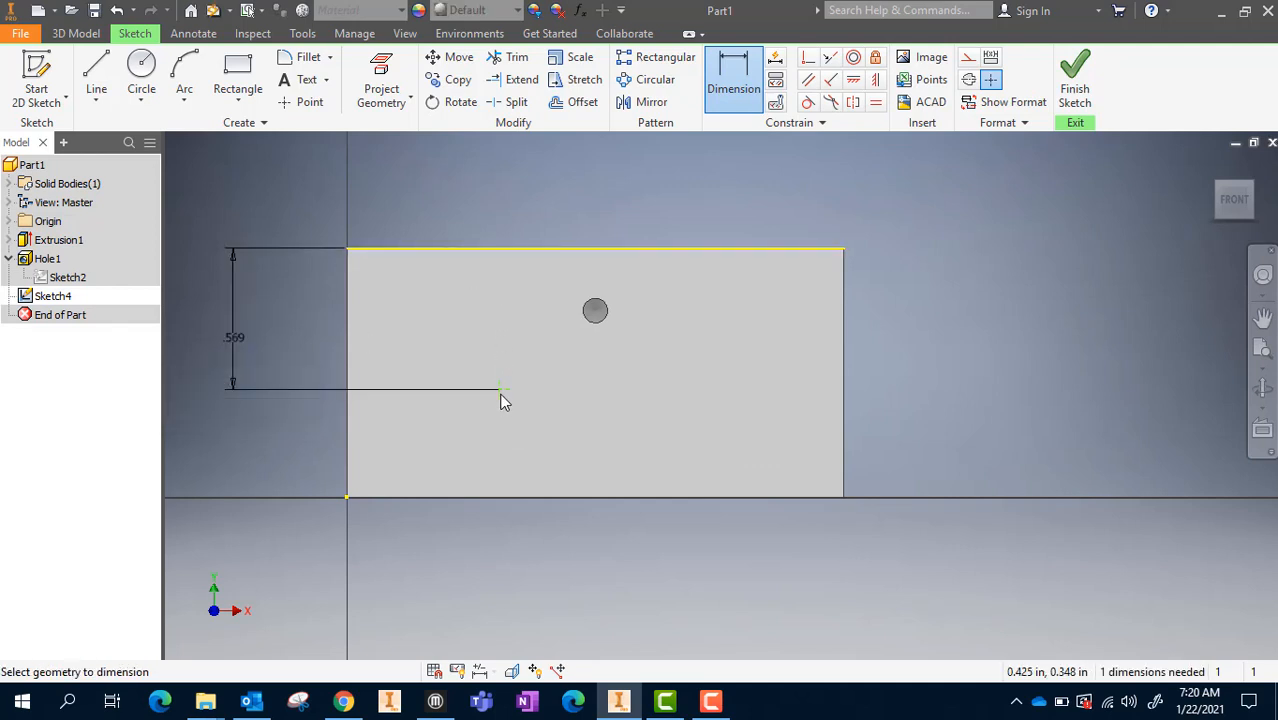
Dimension the point's horizontal distance from the plate's left edge, keeping the distance as drawn
click(500, 389)
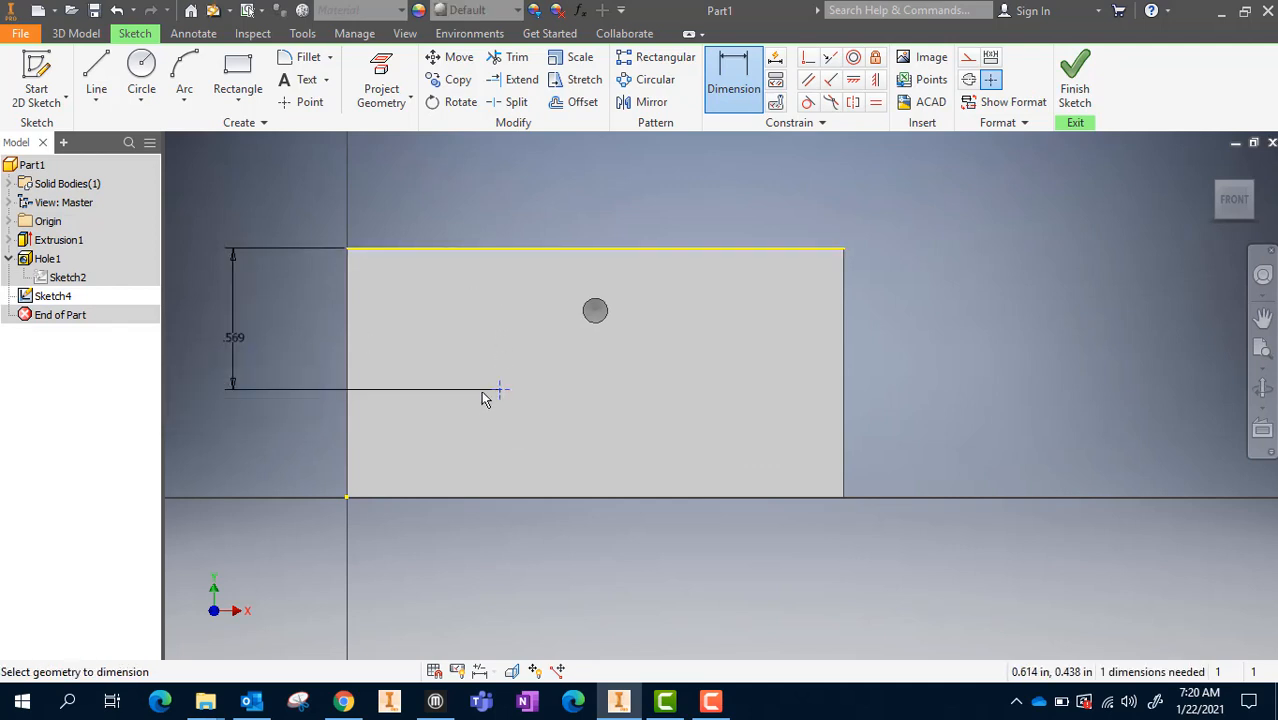
click(349, 434)
click(432, 563)
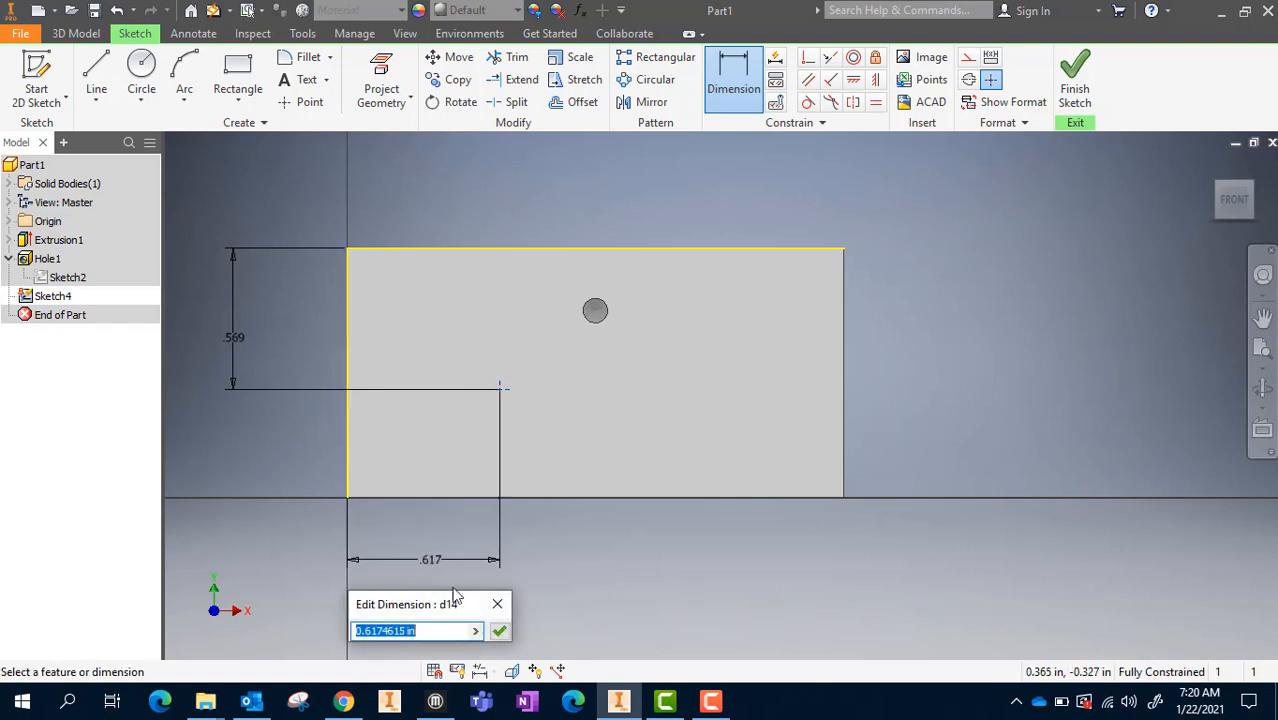
click(497, 630)
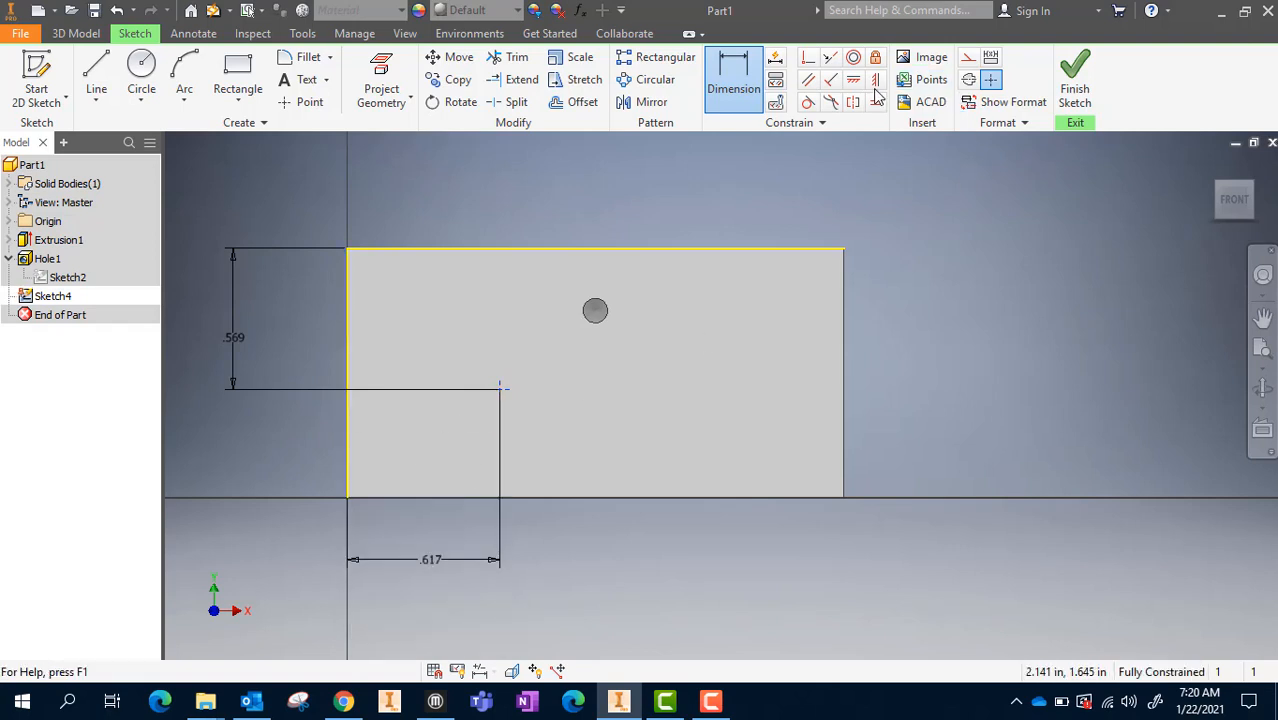
Finish the sketch and create a simple hole 0.1 in in diameter and 0.1 in deep at the sketched point
click(1075, 85)
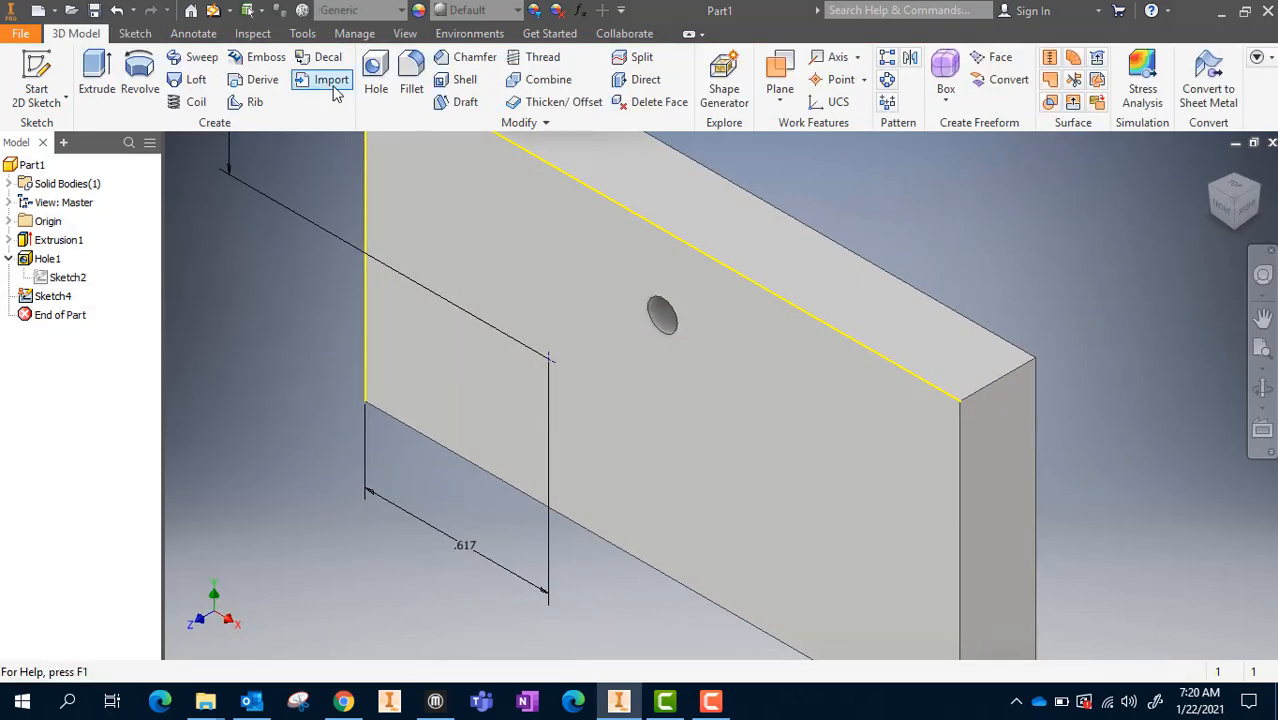
click(377, 92)
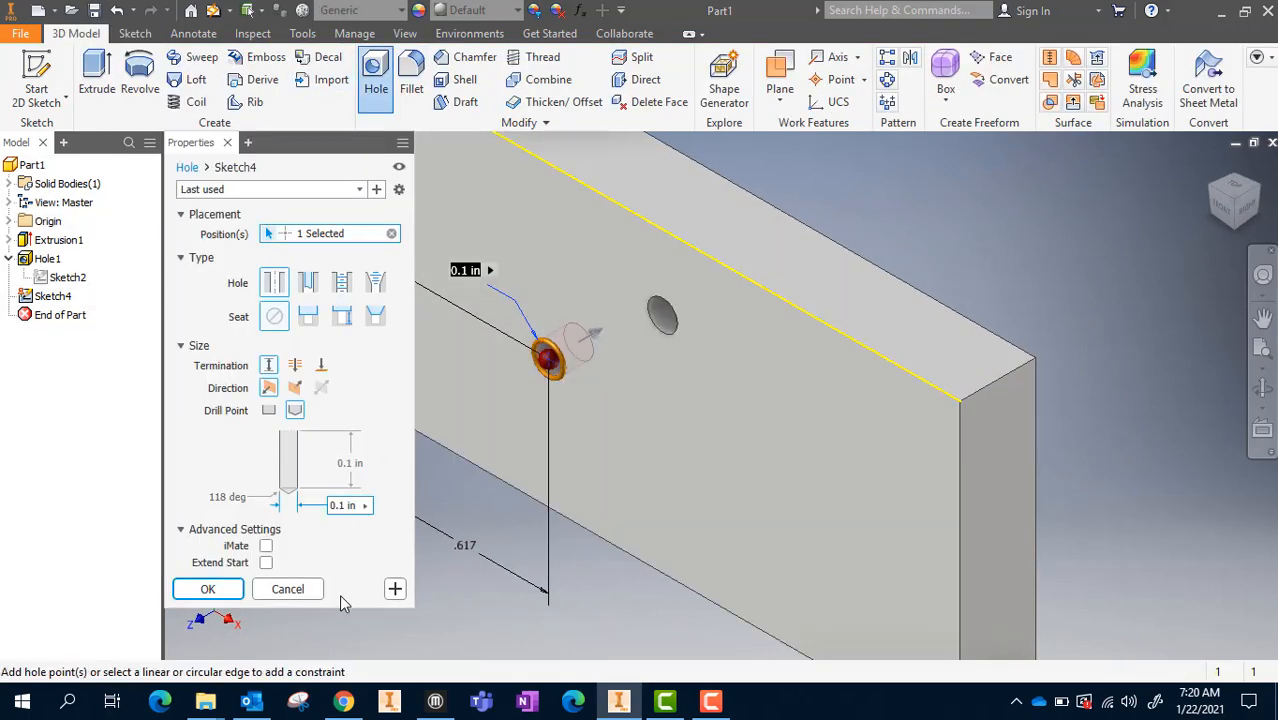
click(207, 589)
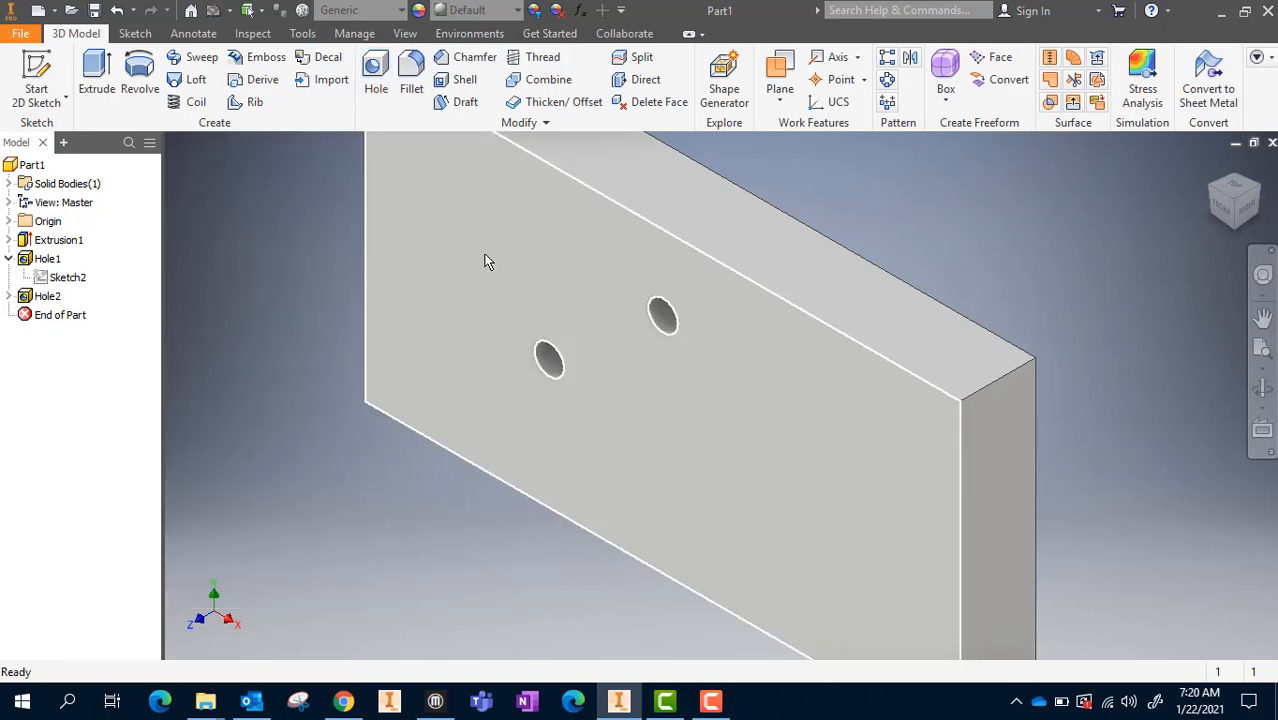
mouse_move(485, 261)
mouse_move(474, 356)
mouse_move(680, 415)
mouse_move(738, 488)
mouse_move(728, 402)
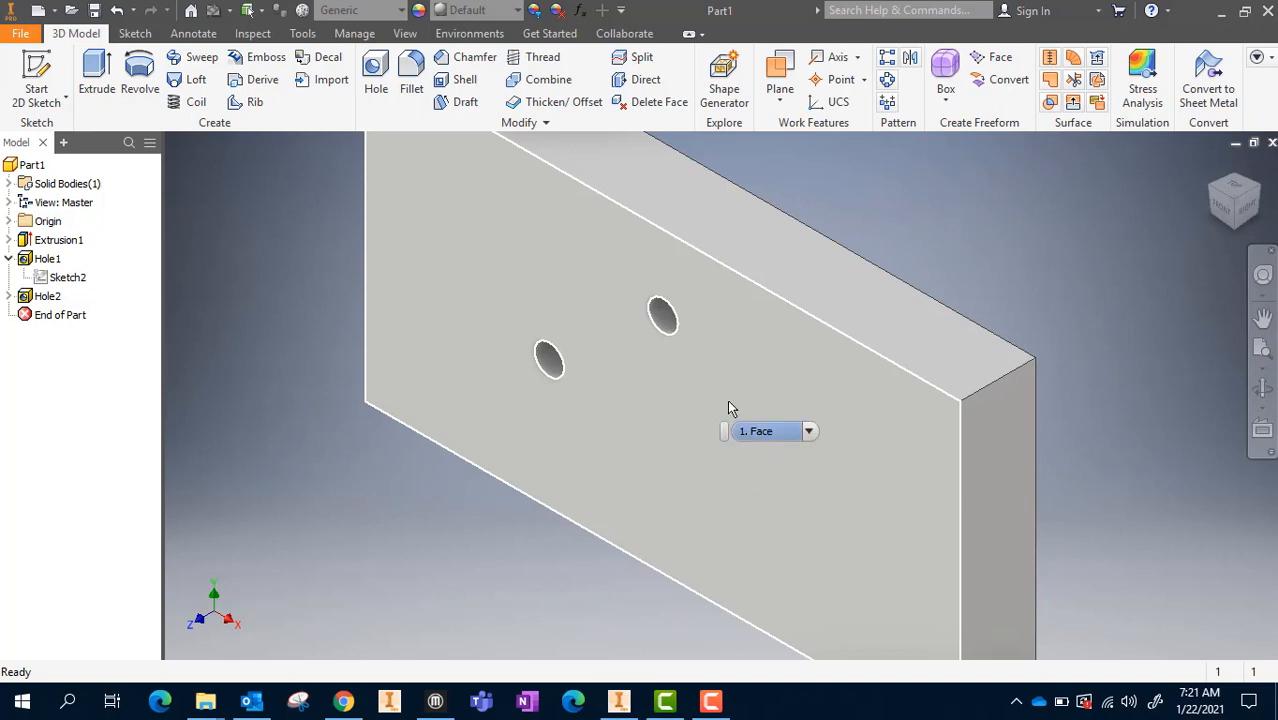